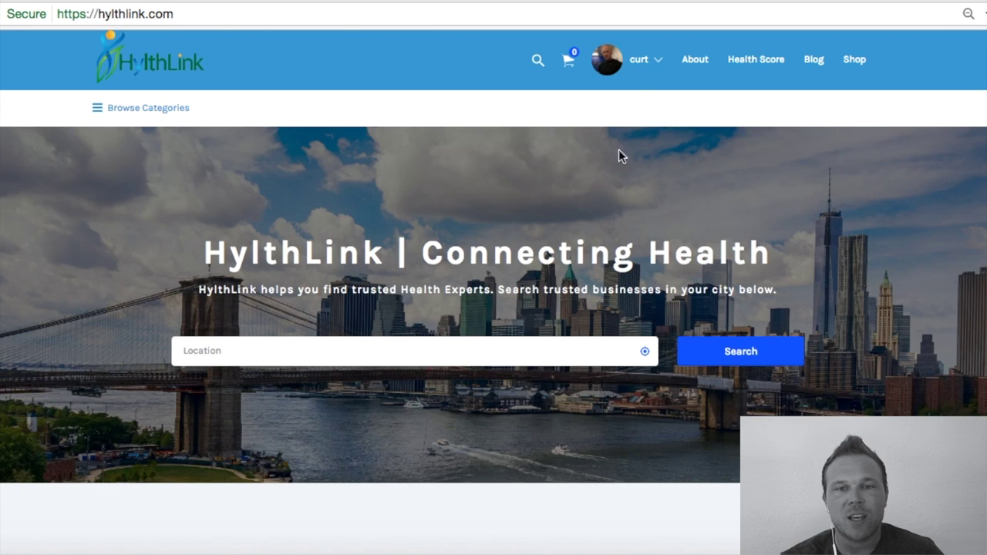
# Step: Look over the Roundbox Fitness Training listing page, including its contact information, details, photos and listing owner section
pyautogui.click(645, 67)
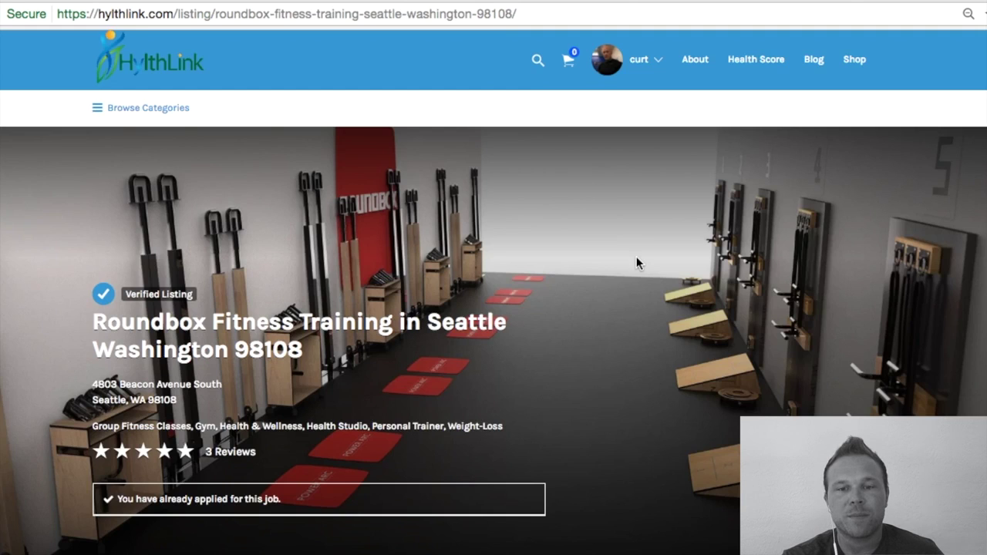
pyautogui.scroll(-6, 636, 256)
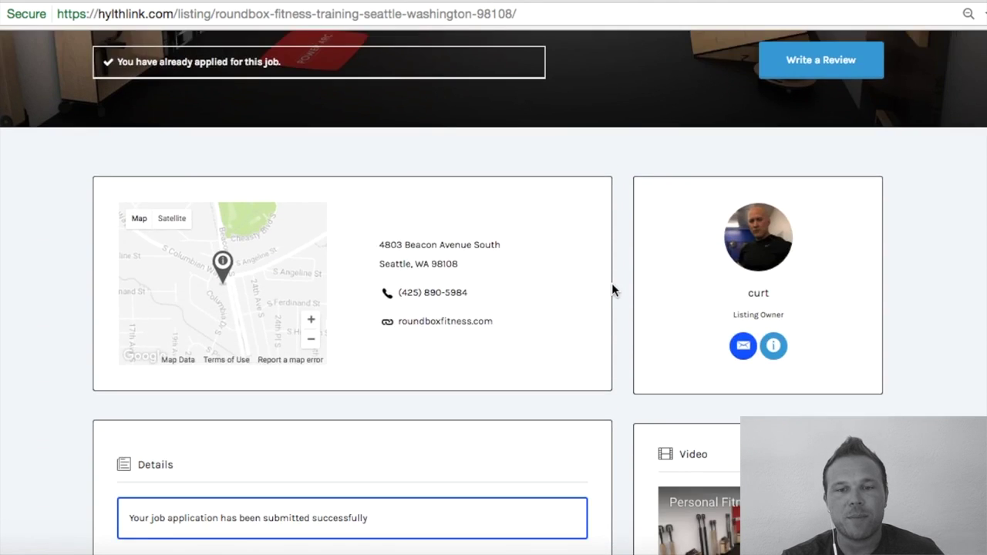
pyautogui.scroll(-6, 613, 290)
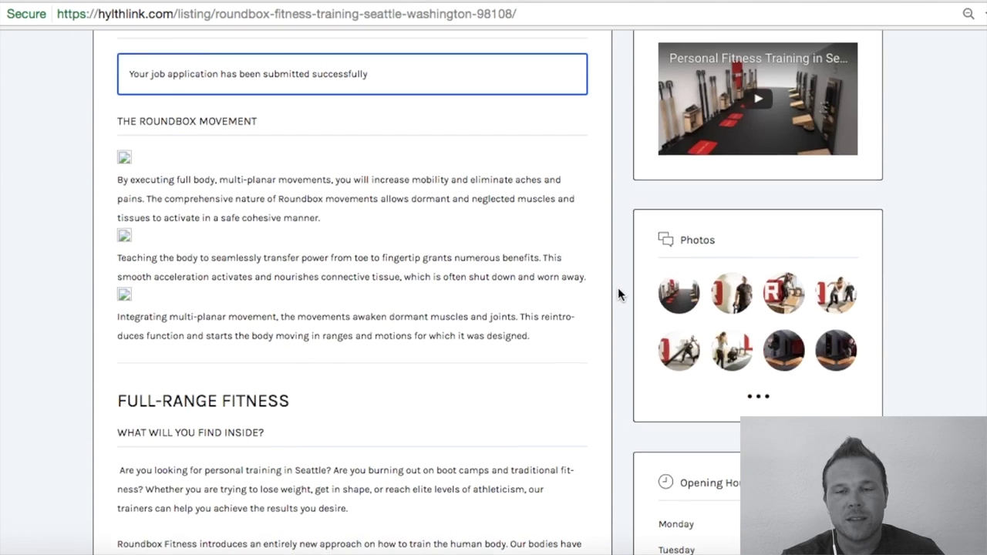
pyautogui.scroll(8, 618, 292)
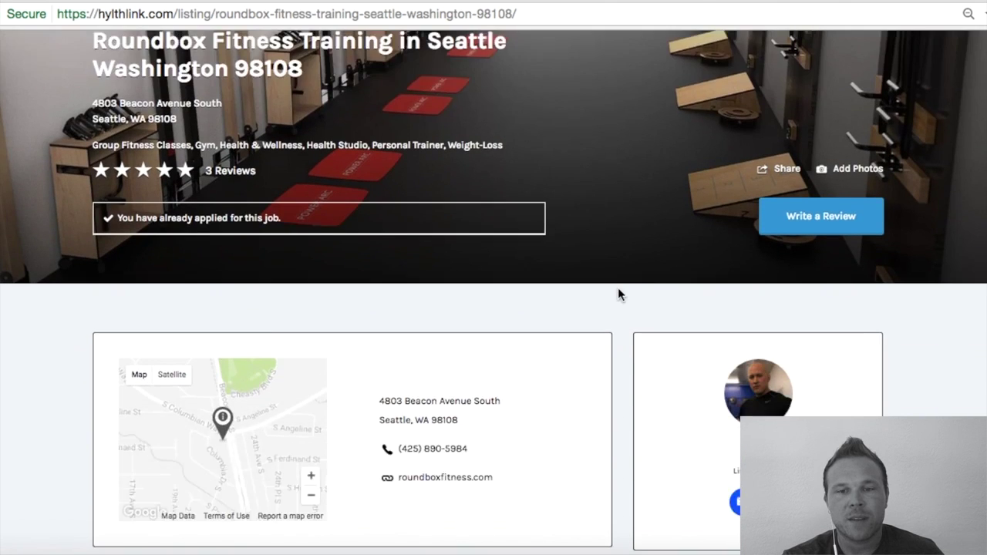
pyautogui.scroll(-1, 618, 293)
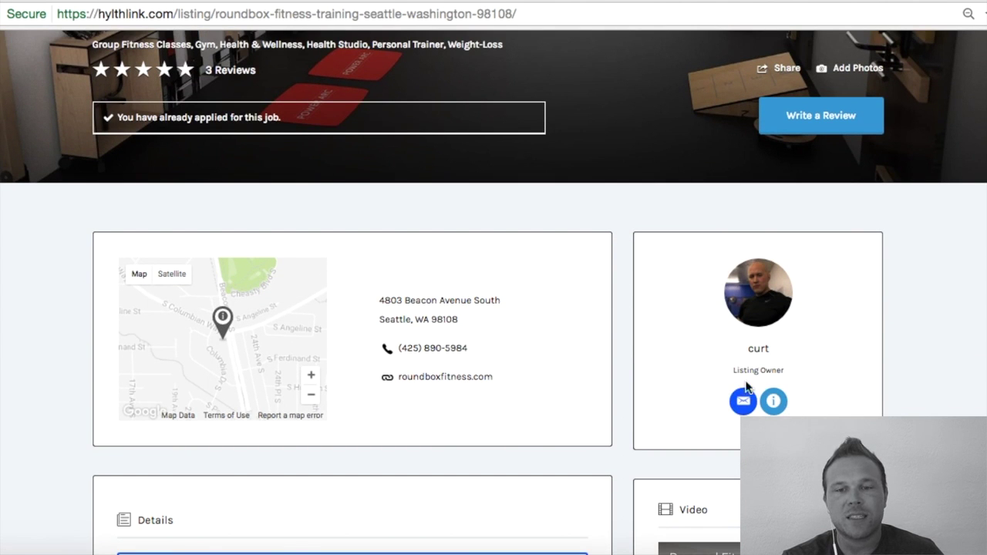
pyautogui.scroll(2, 687, 369)
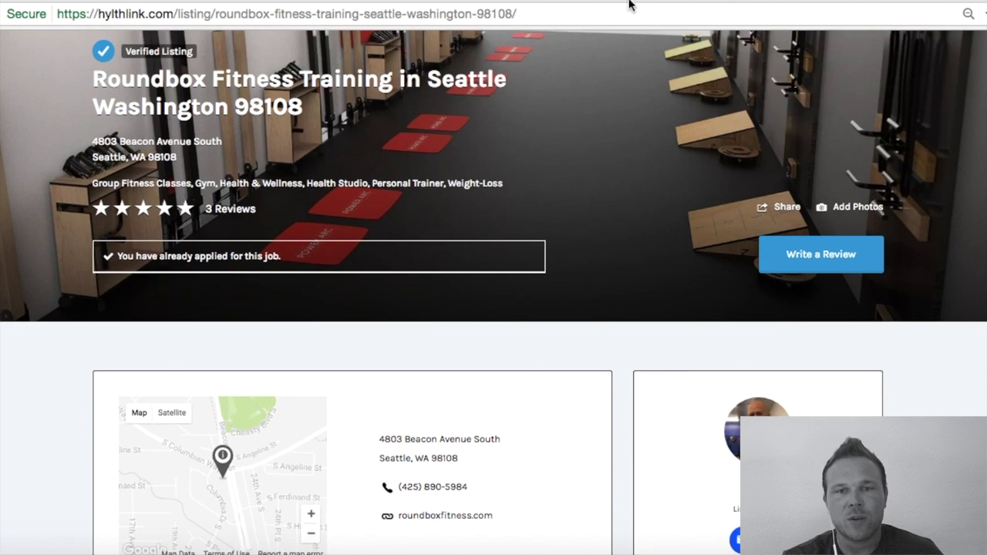
pyautogui.scroll(3, 627, 35)
# Step: Open the account's Listings Stats dashboard and view the visits chart and the Roundbox listing charted on it
pyautogui.moveTo(631, 67)
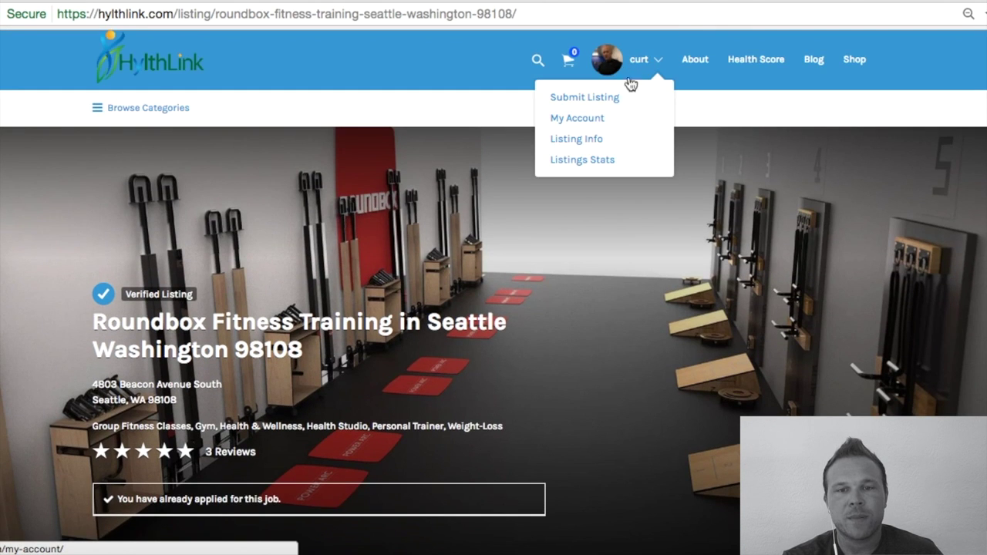
pyautogui.click(583, 160)
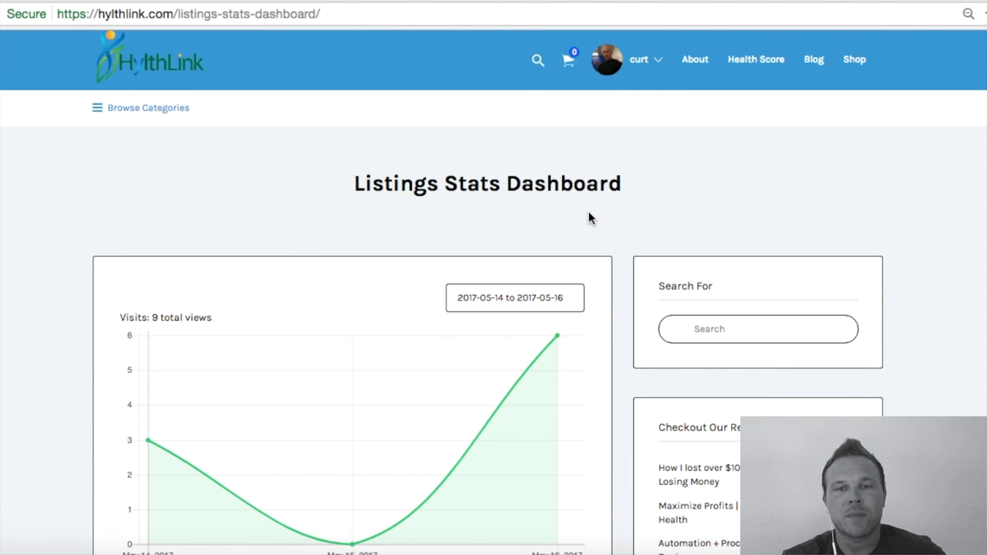
pyautogui.moveTo(609, 70)
pyautogui.scroll(-5, 604, 238)
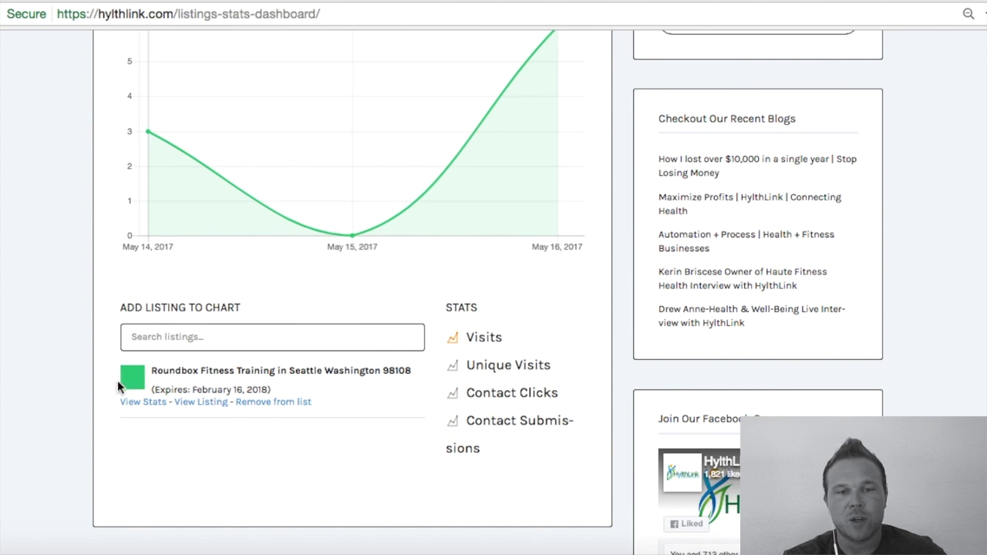
pyautogui.click(299, 403)
pyautogui.scroll(-2, 440, 363)
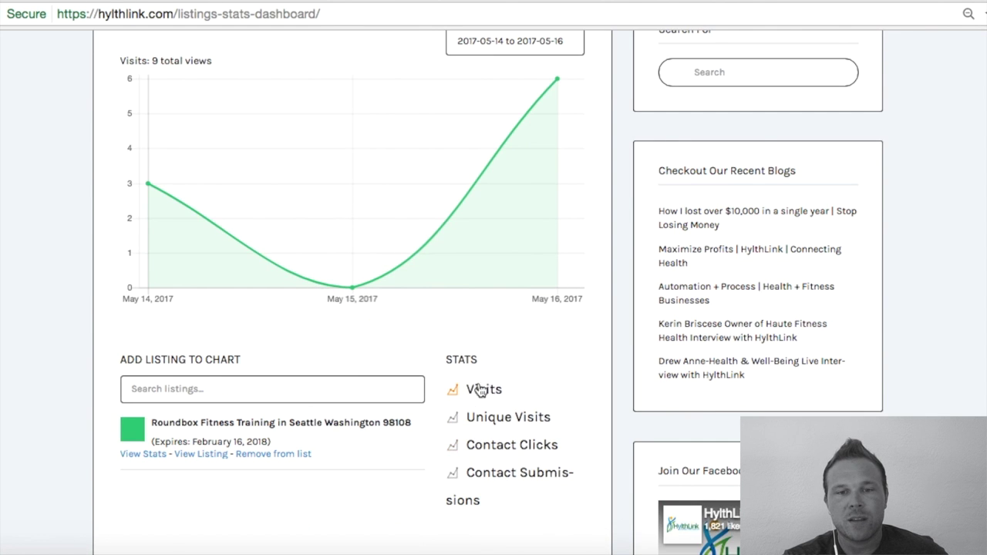
# Step: Examine the dashboard's available stats alongside the listing's visits chart
pyautogui.click(489, 425)
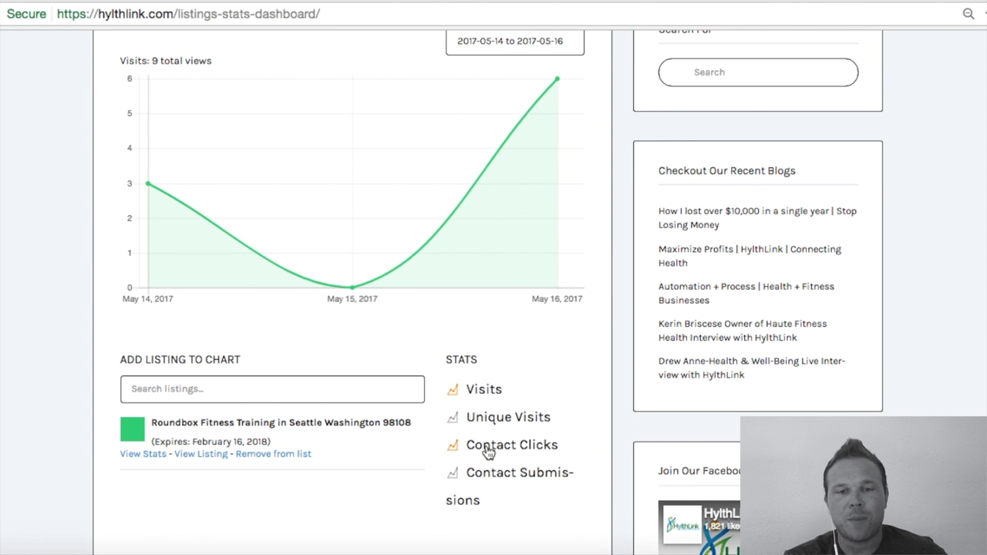
pyautogui.click(520, 471)
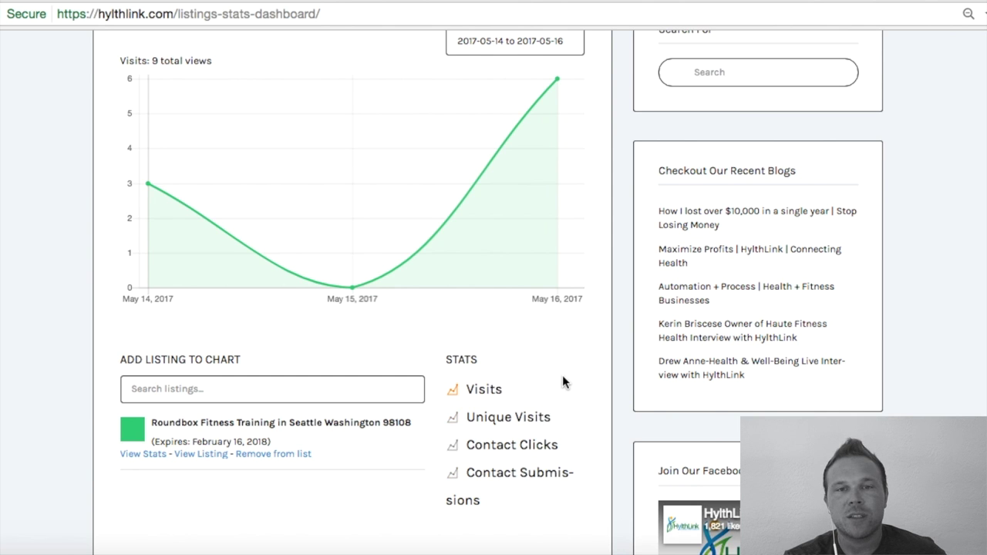
pyautogui.scroll(2, 563, 381)
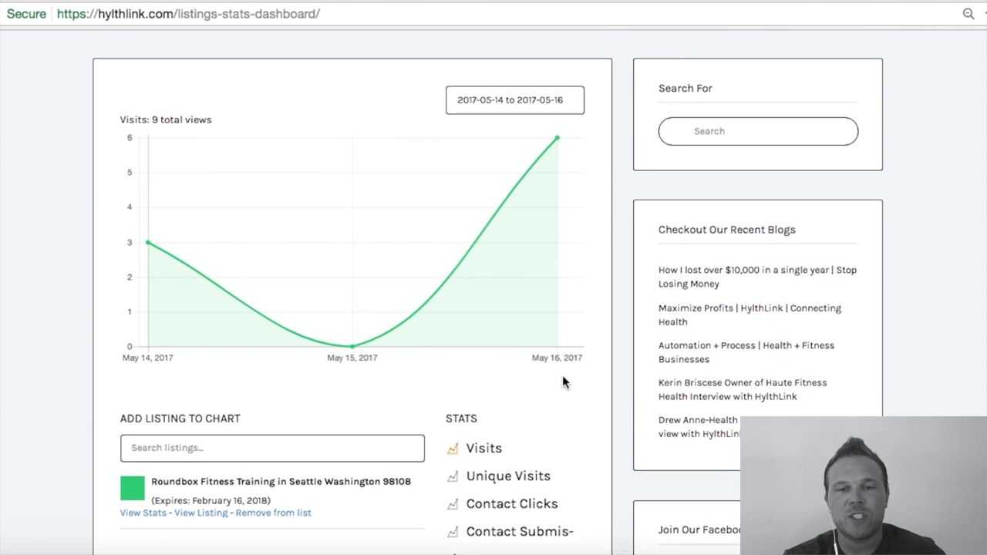
pyautogui.scroll(1, 566, 363)
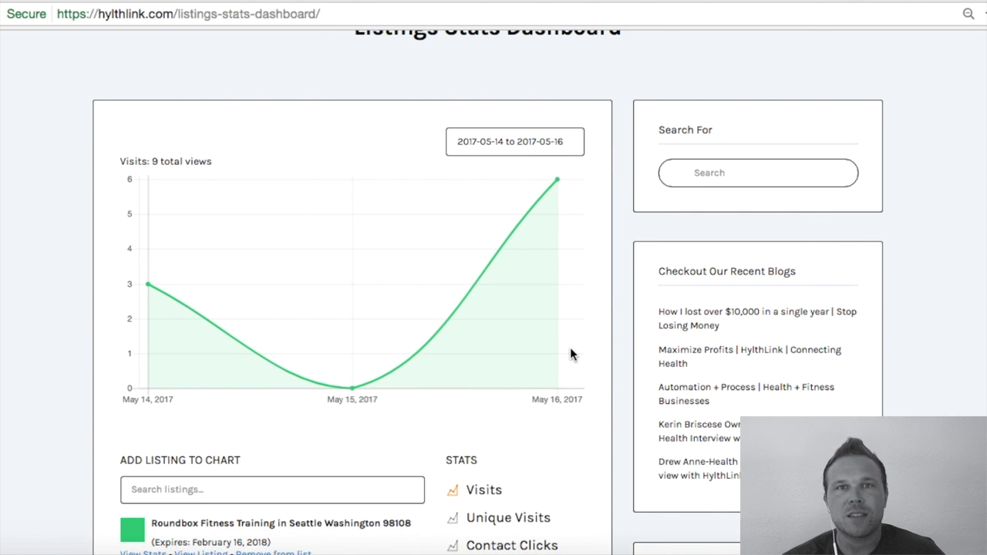
pyautogui.scroll(-2, 571, 353)
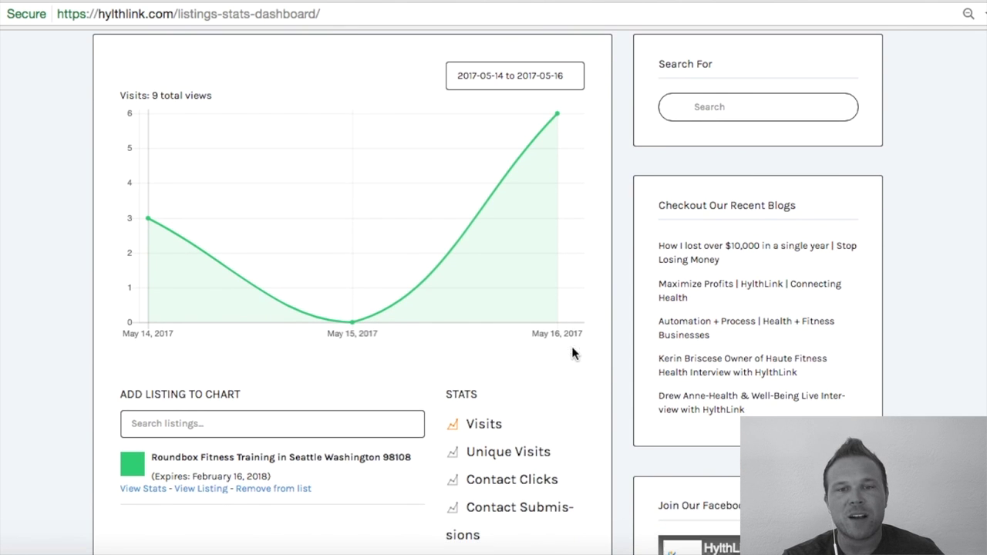
# Step: View the chart's date range options, close them, and inspect the daily visits for May 14, 15 and 16, 2017
pyautogui.click(534, 76)
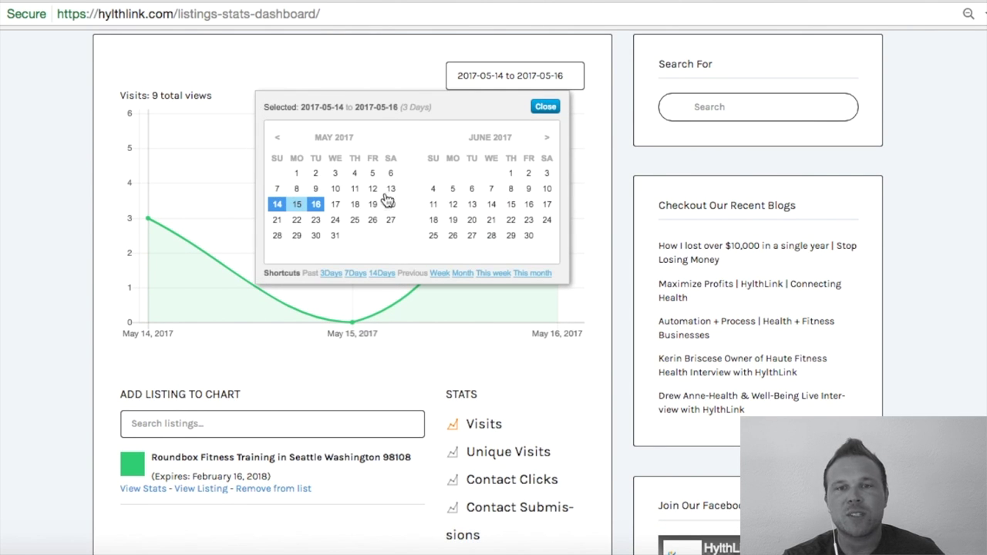
pyautogui.click(446, 334)
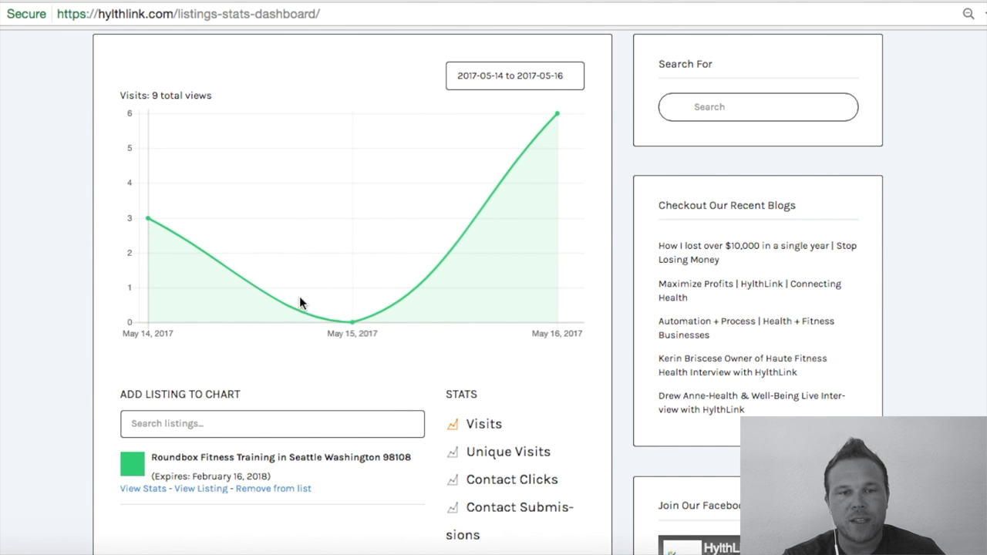
pyautogui.moveTo(149, 221)
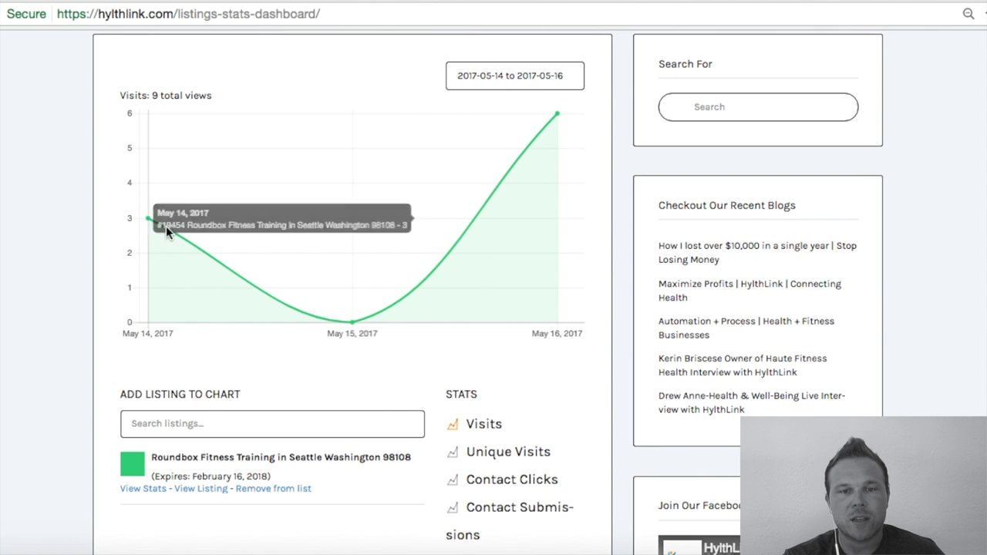
pyautogui.moveTo(353, 324)
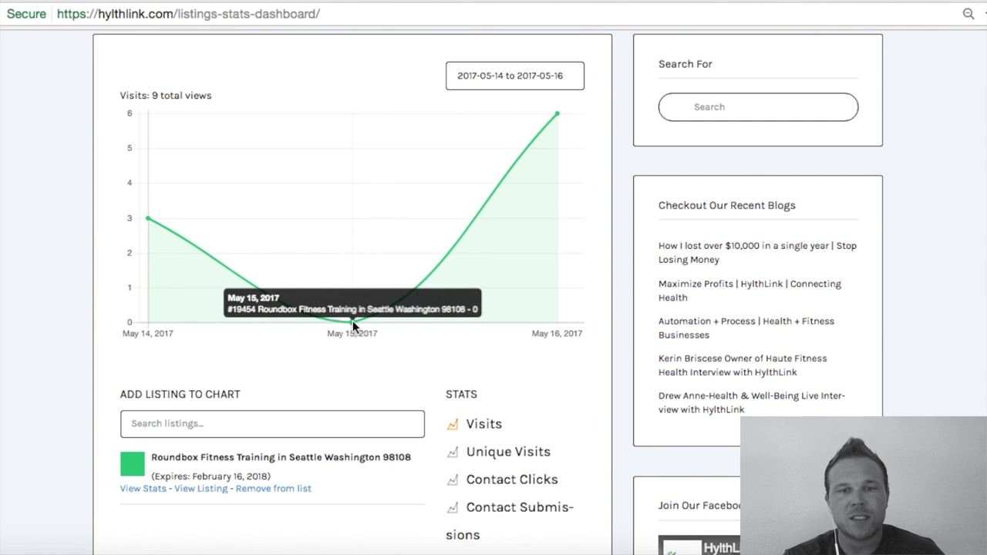
pyautogui.moveTo(557, 114)
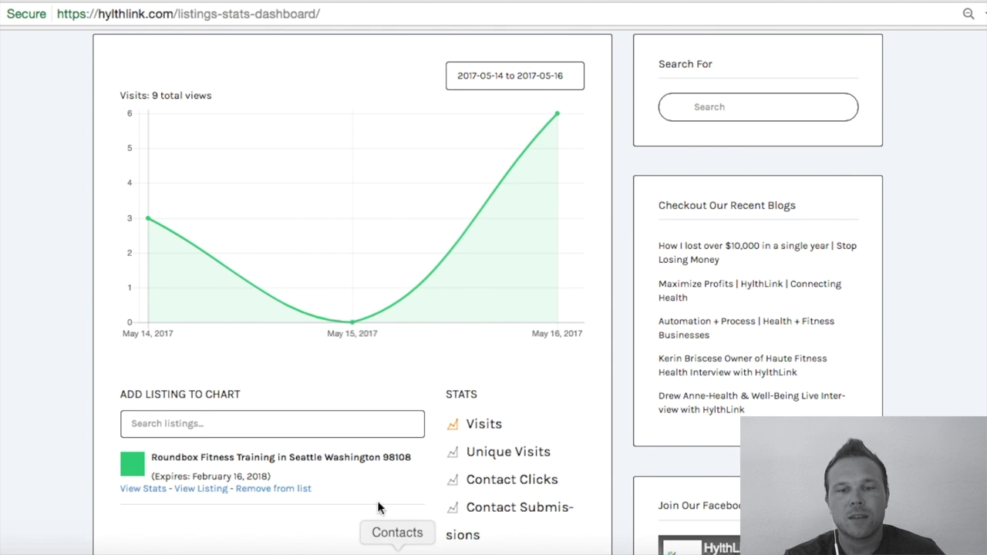
# Step: Switch the chart to the listing's Unique Visits and review it
pyautogui.scroll(-1, 489, 455)
pyautogui.click(493, 451)
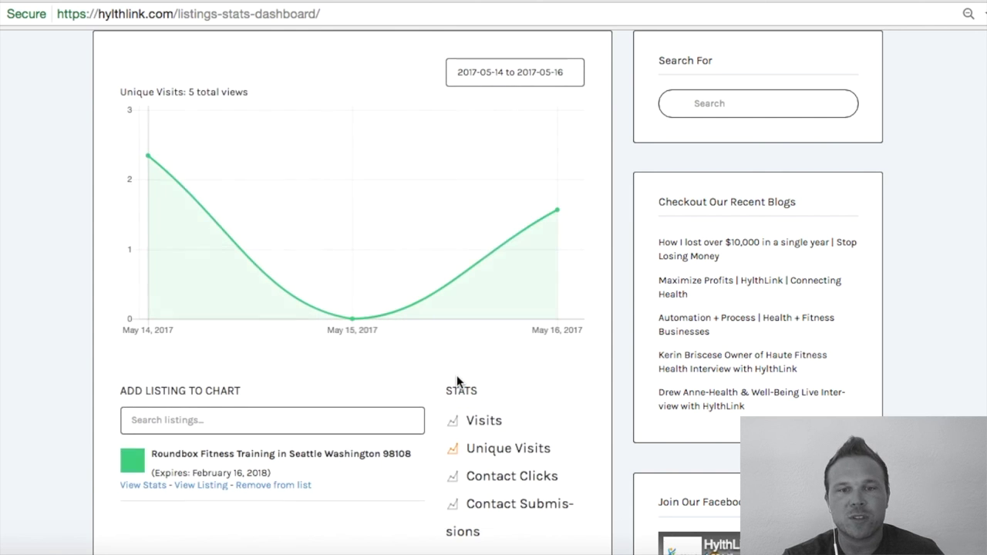
pyautogui.scroll(-1, 457, 376)
pyautogui.scroll(-2, 457, 383)
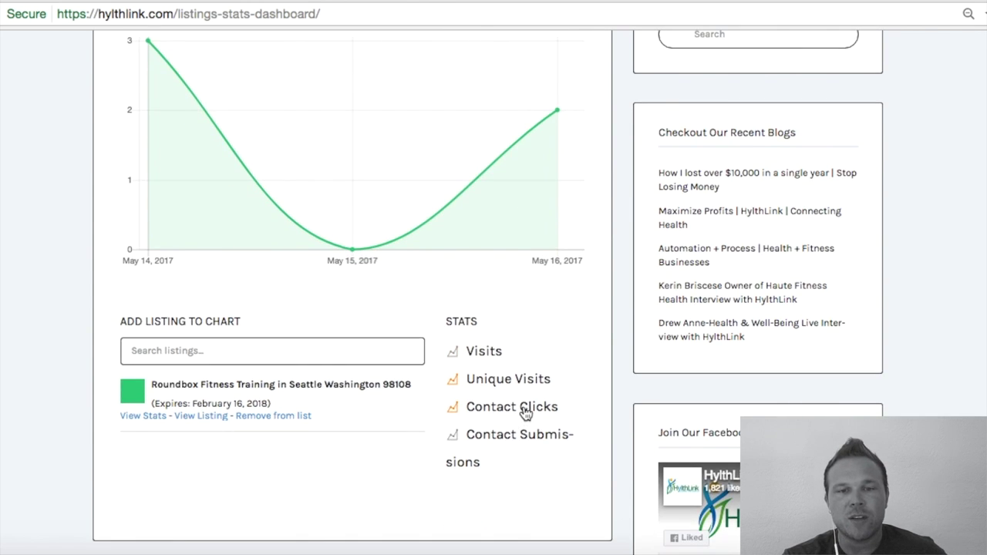
# Step: Show the listing's Contact Clicks on the chart, followed by its Contact Submissions
pyautogui.click(529, 414)
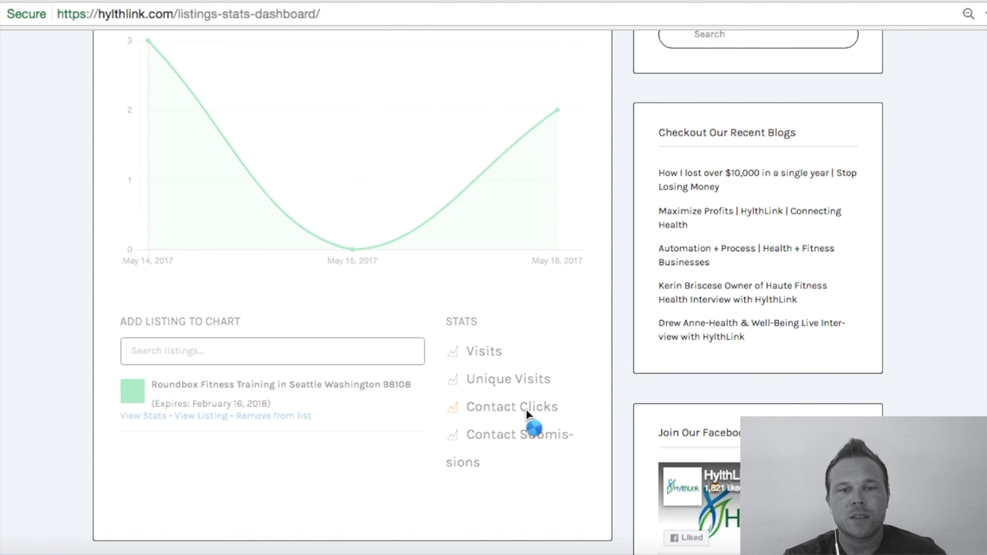
pyautogui.scroll(-1, 516, 414)
pyautogui.click(512, 429)
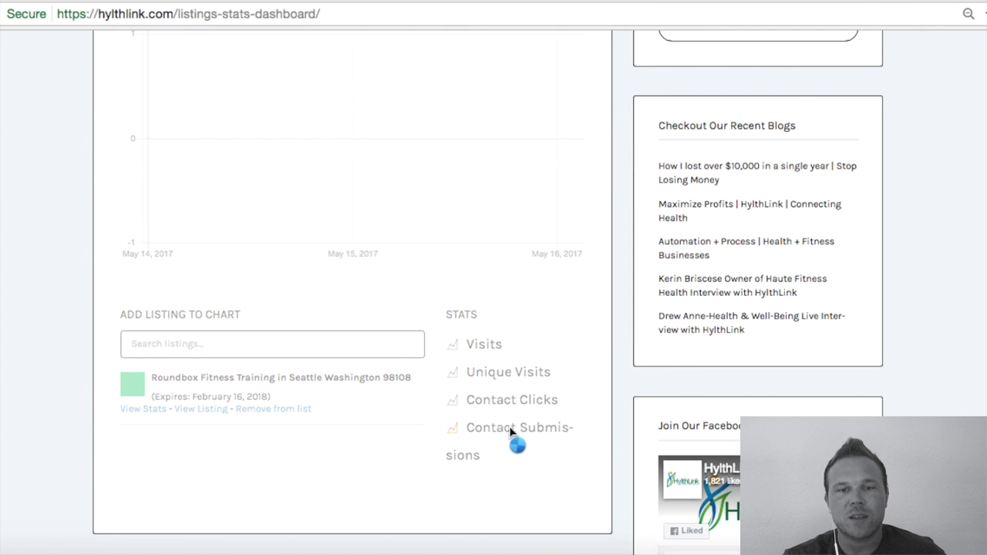
pyautogui.scroll(5, 514, 432)
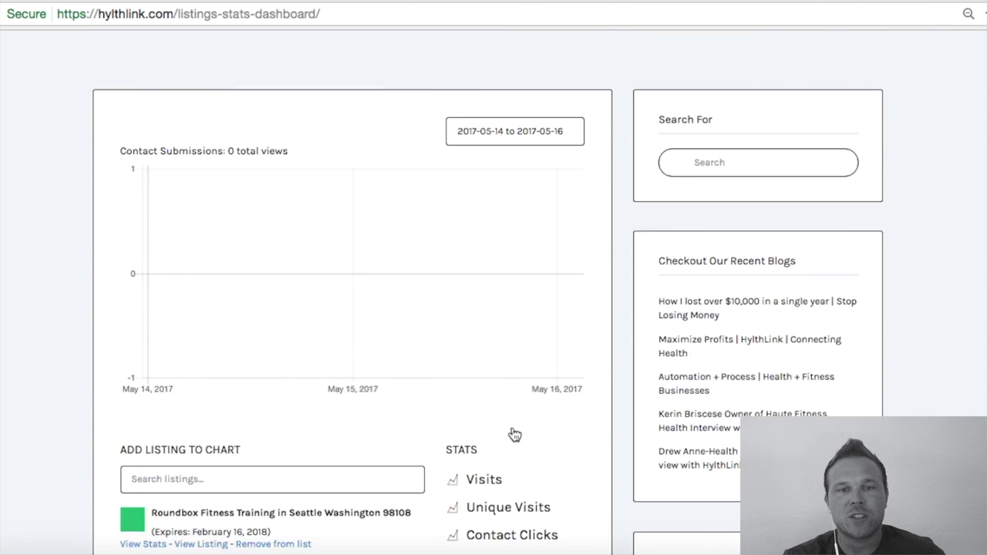
# Step: Return to the Roundbox listing page, try to open the listing owner's message form, and close the overlay
pyautogui.click(500, 2)
pyautogui.scroll(-6, 661, 282)
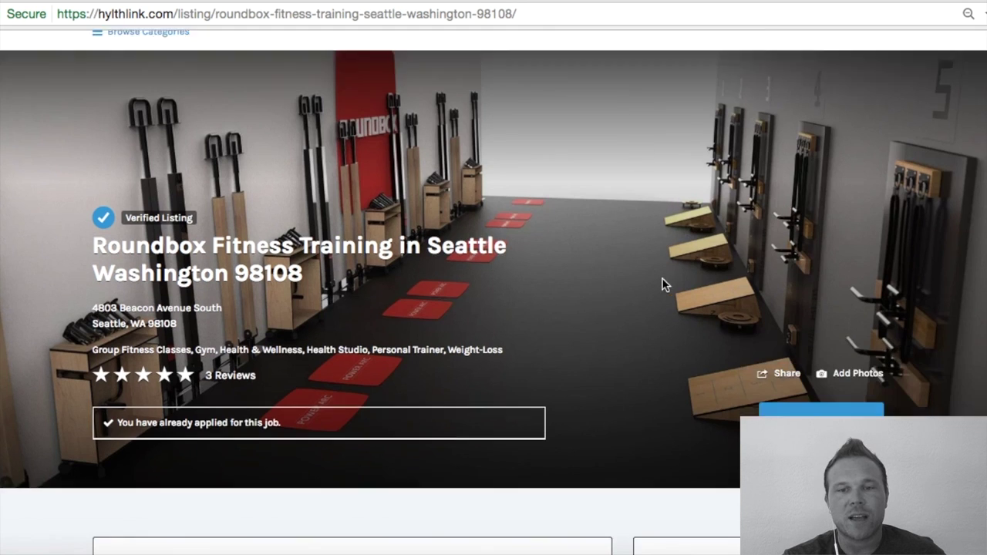
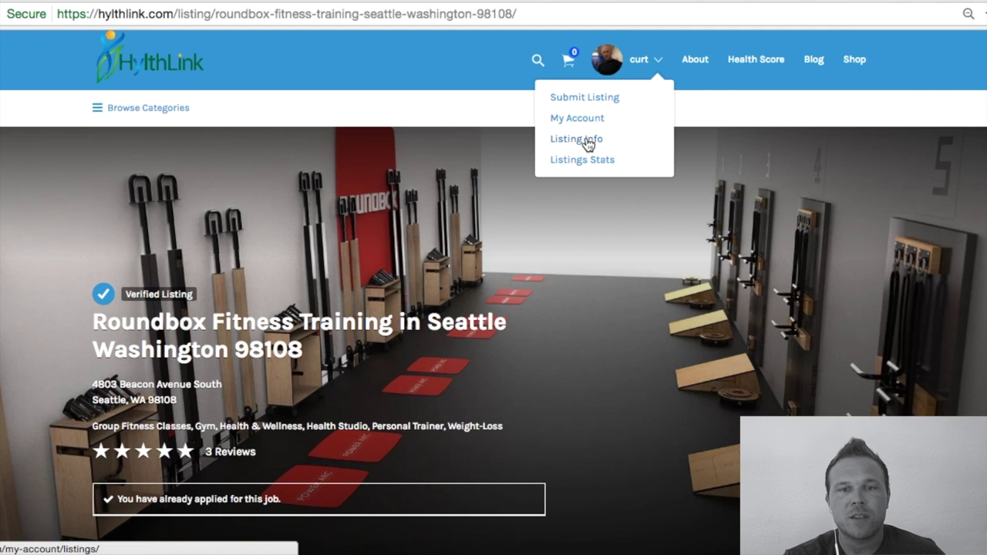
pyautogui.scroll(-5, 605, 243)
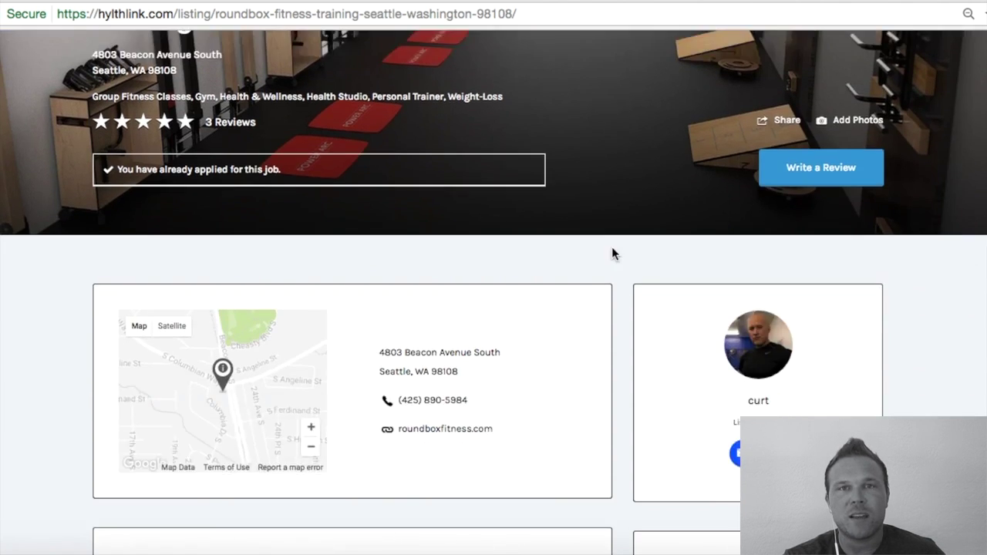
pyautogui.scroll(-2, 606, 237)
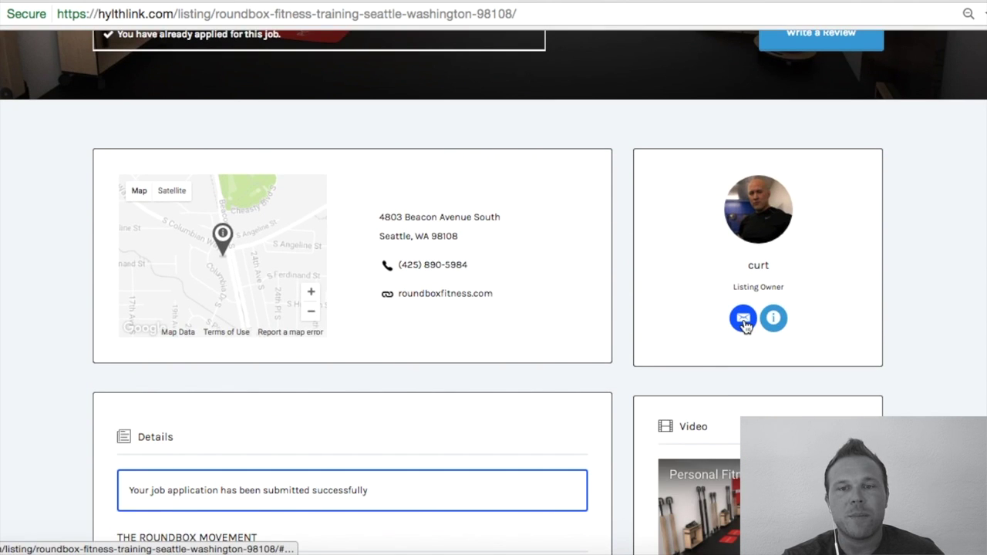
pyautogui.click(743, 319)
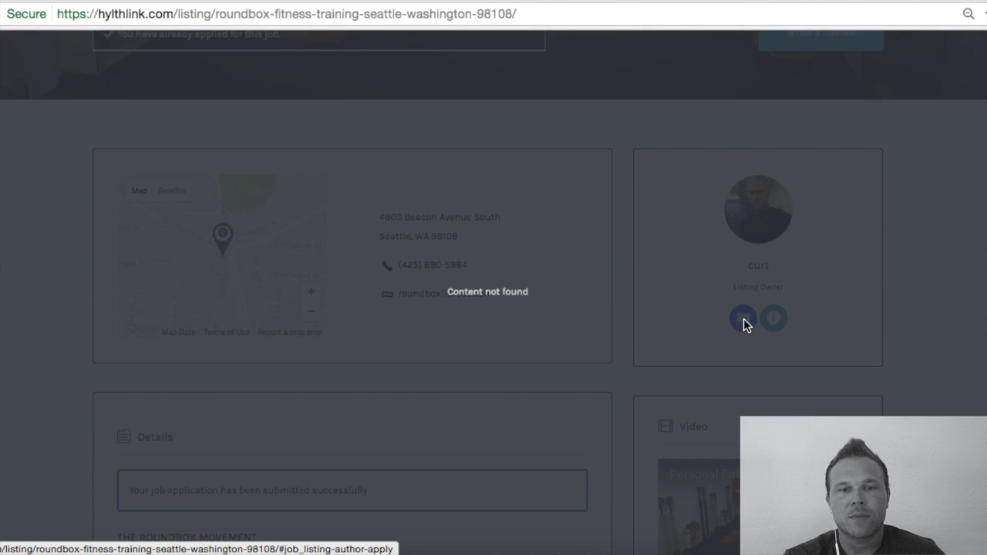
pyautogui.click(744, 320)
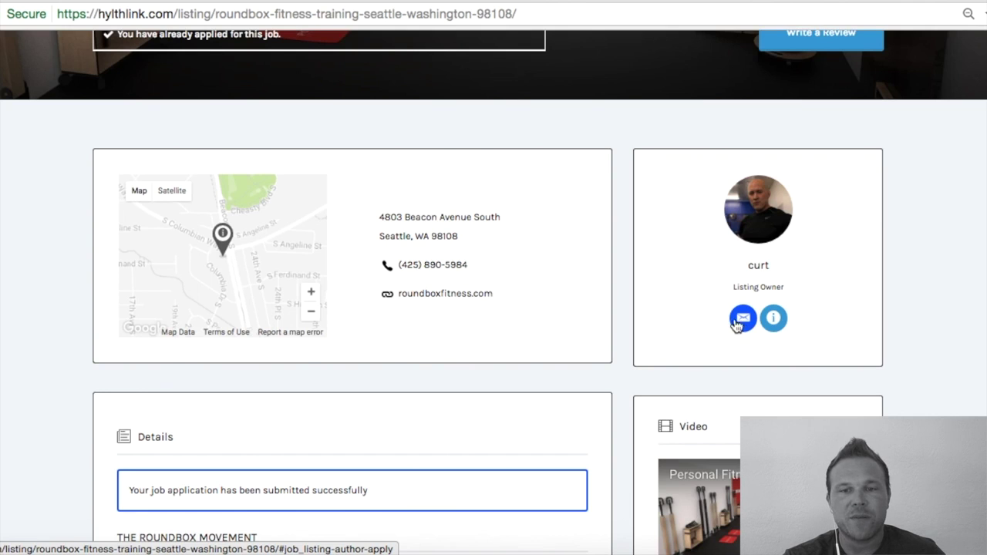
# Step: Go to the HylthLink home page and browse the Featured Listings
pyautogui.scroll(7, 714, 321)
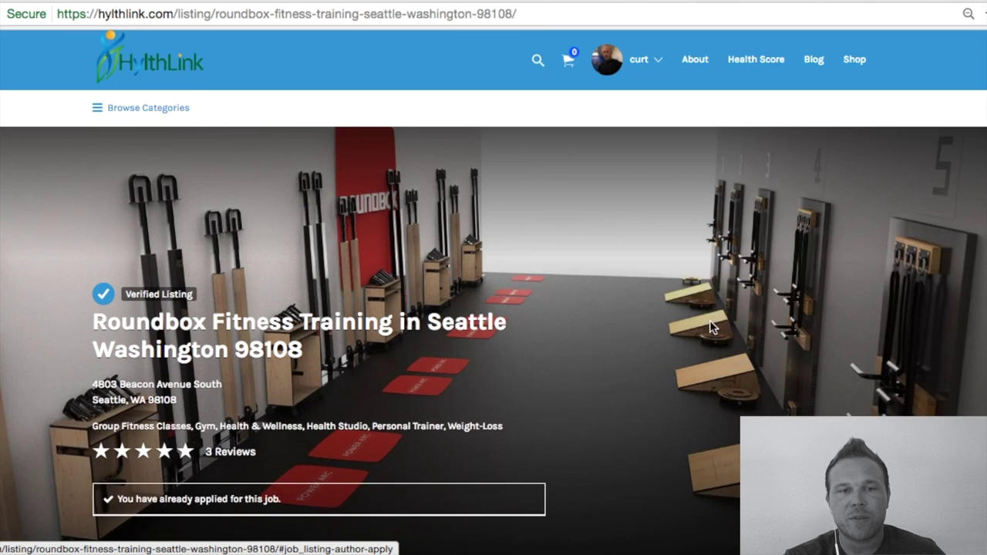
pyautogui.click(159, 66)
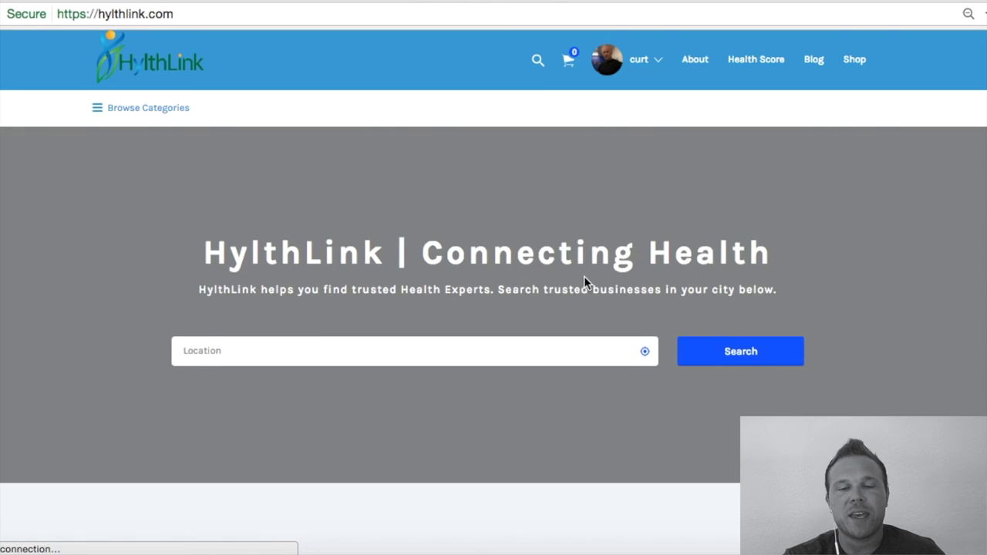
pyautogui.scroll(-6, 584, 316)
pyautogui.scroll(-1, 592, 321)
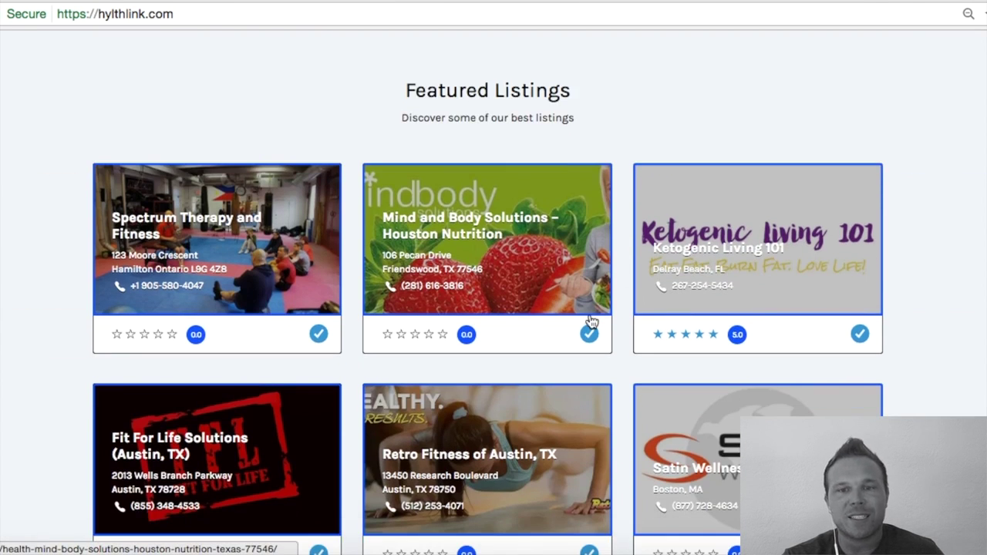
pyautogui.scroll(-1, 602, 324)
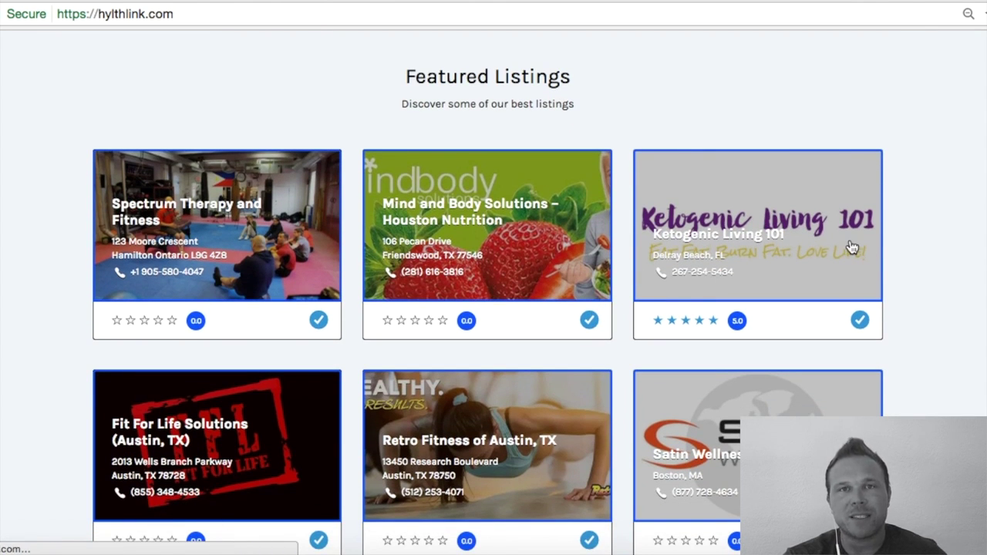
# Step: Open the Ketogenic Living 101 listing from the Featured Listings and bring up its owner's message form
pyautogui.click(767, 246)
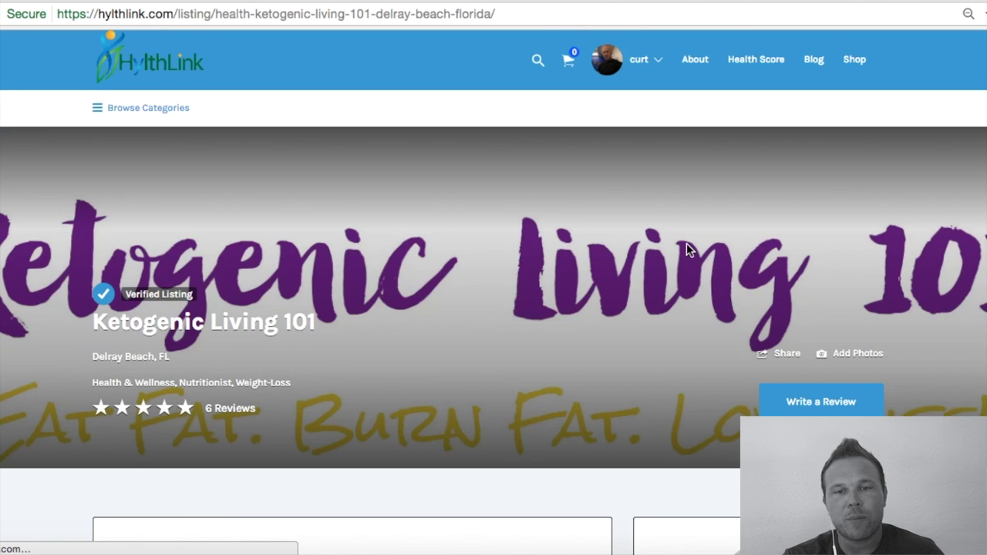
pyautogui.scroll(-4, 686, 249)
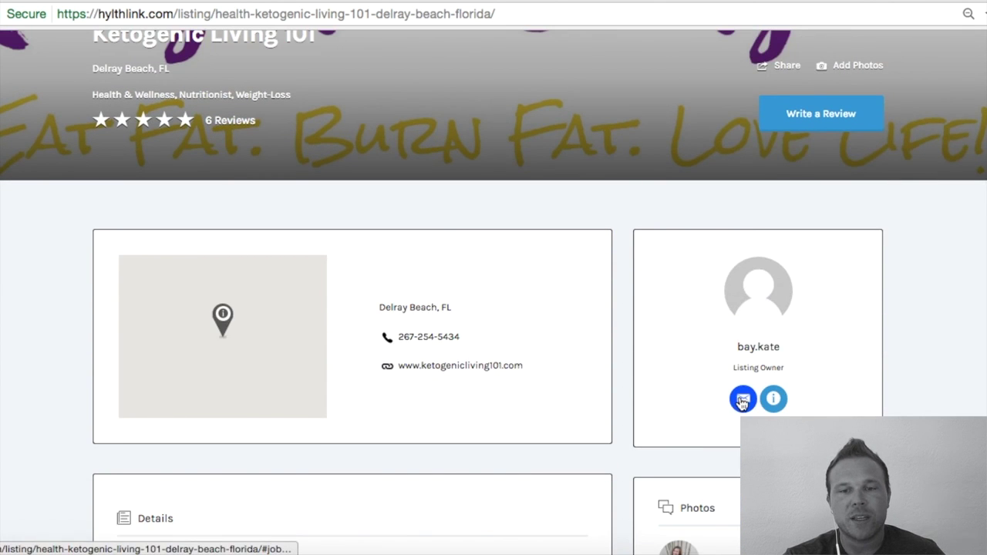
pyautogui.click(738, 399)
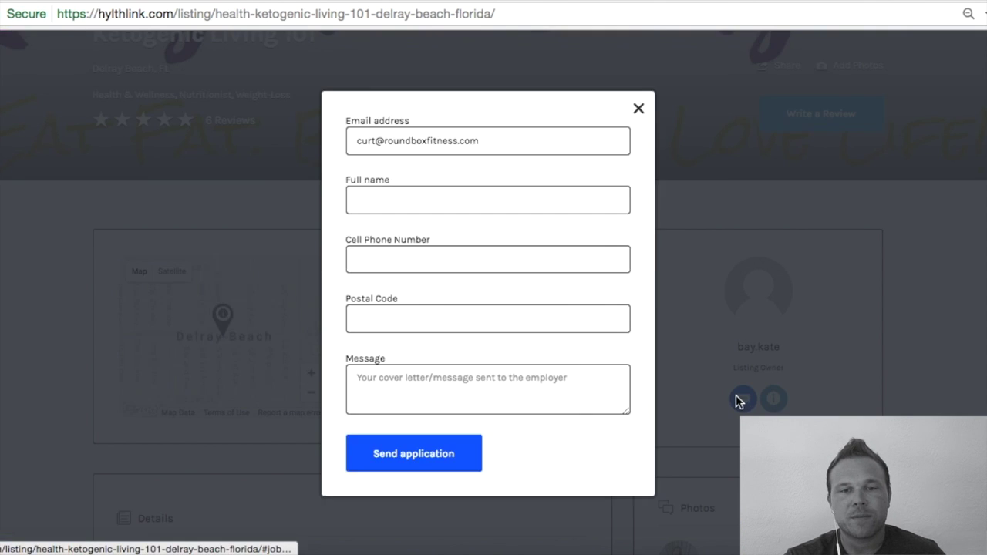
# Step: Clear the prefilled email address in the message form, then close the form without sending and look over the listing page
pyautogui.tripleClick(444, 147)
pyautogui.press('BackSpace')
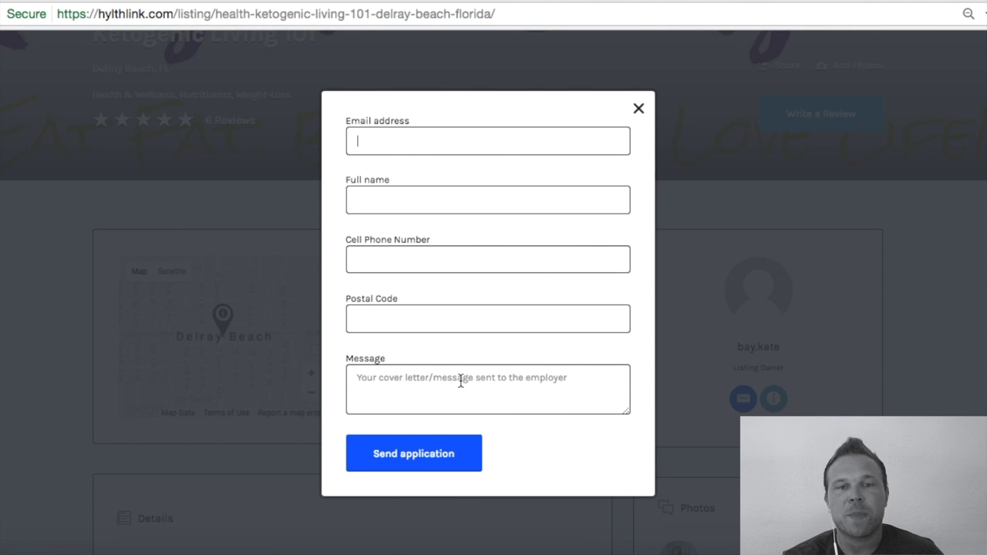
pyautogui.click(639, 110)
pyautogui.scroll(4, 610, 282)
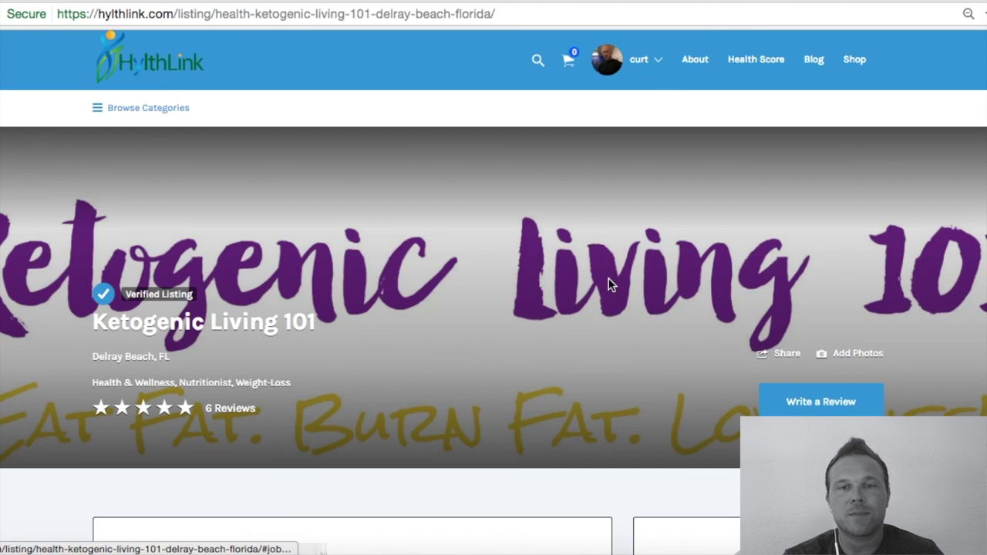
pyautogui.scroll(-4, 666, 269)
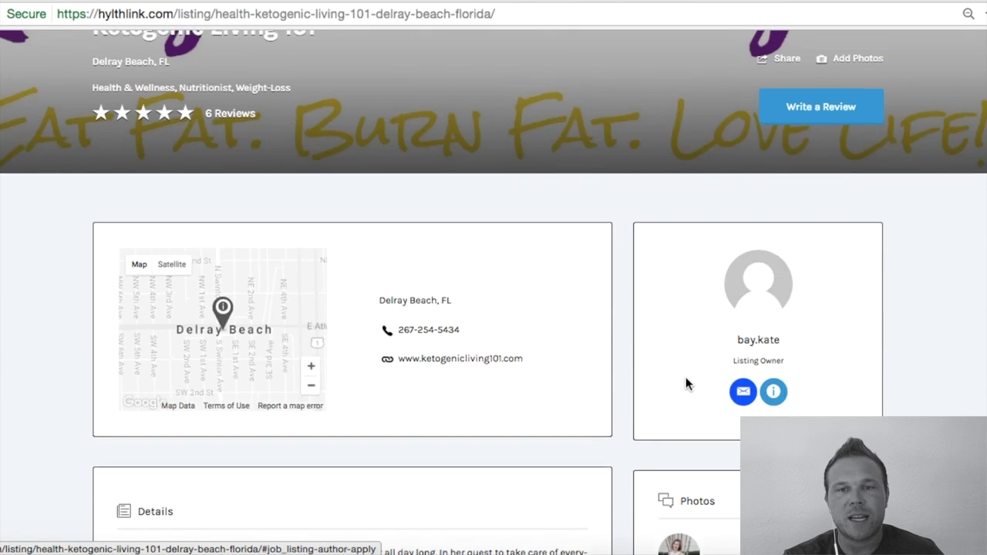
pyautogui.scroll(4, 748, 111)
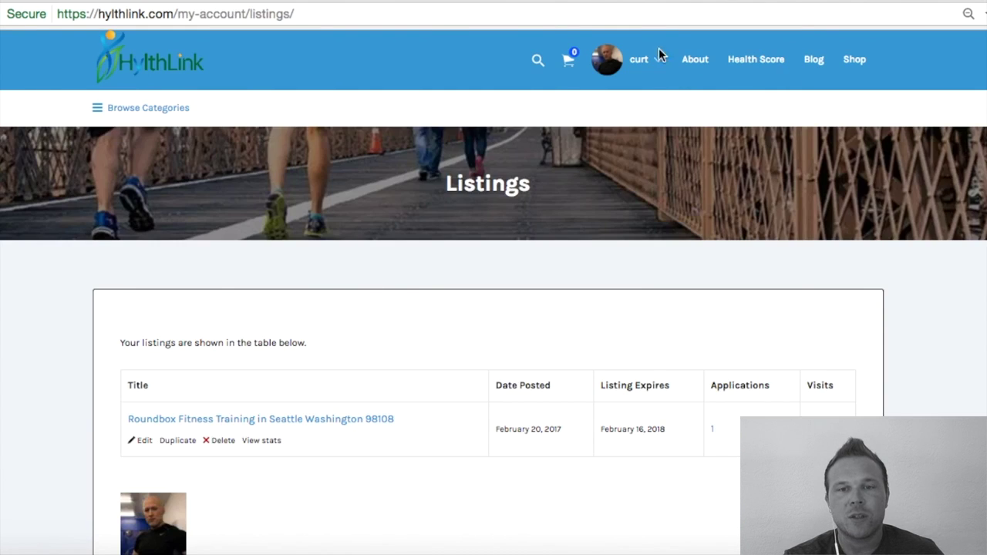
# Step: Switch to the account's Listings page, show the account options, and review the listings table and avatar section
pyautogui.moveTo(642, 59)
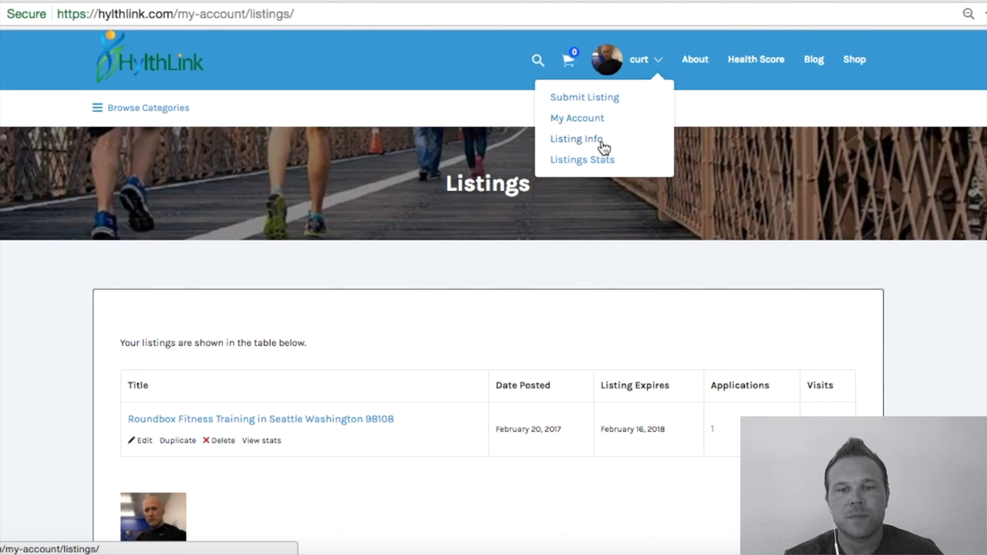
pyautogui.scroll(-3, 606, 225)
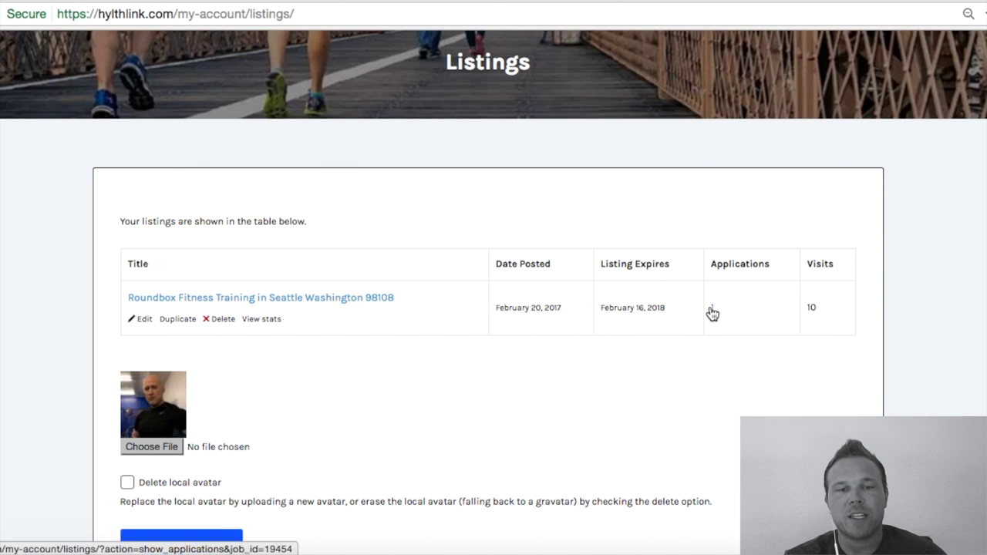
pyautogui.scroll(-3, 713, 312)
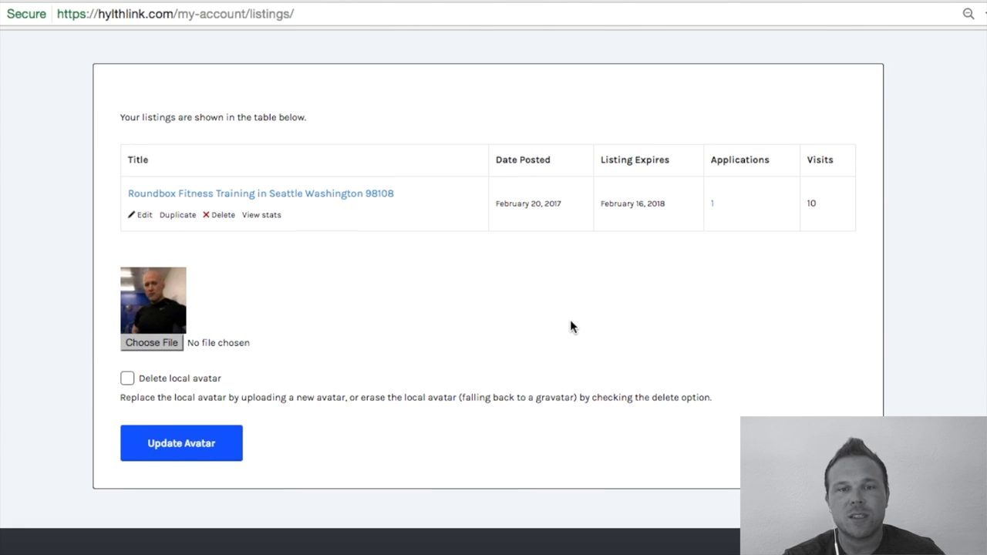
pyautogui.scroll(1, 570, 319)
pyautogui.scroll(1, 571, 331)
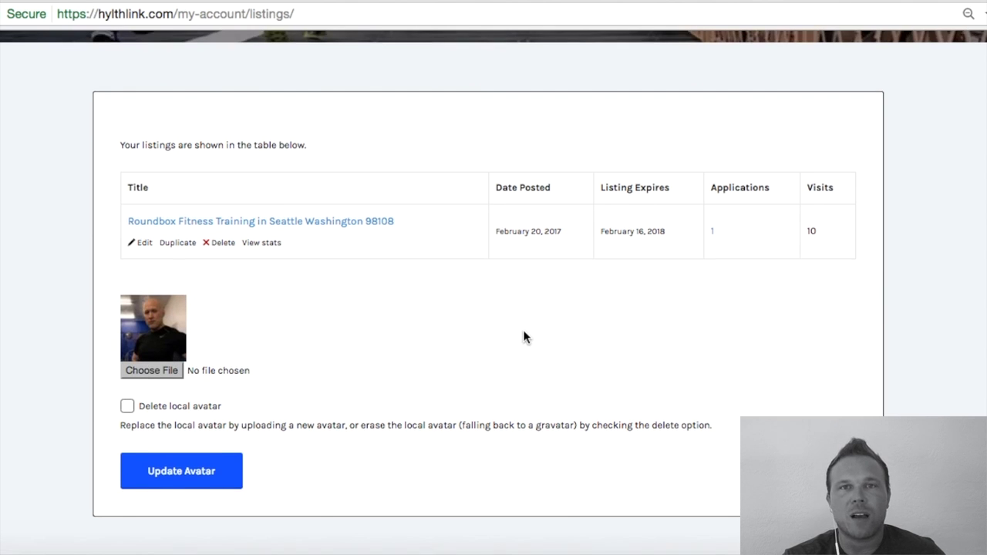
pyautogui.scroll(1, 526, 337)
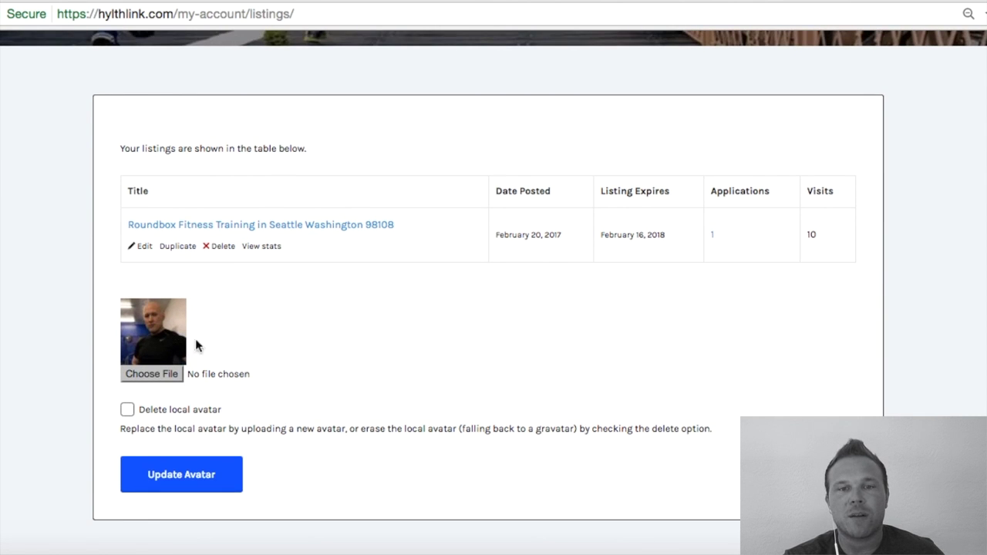
# Step: Return to the Ketogenic Living 101 listing and review the Listing Owner card with its contact option
pyautogui.scroll(2, 473, 334)
pyautogui.scroll(1, 473, 333)
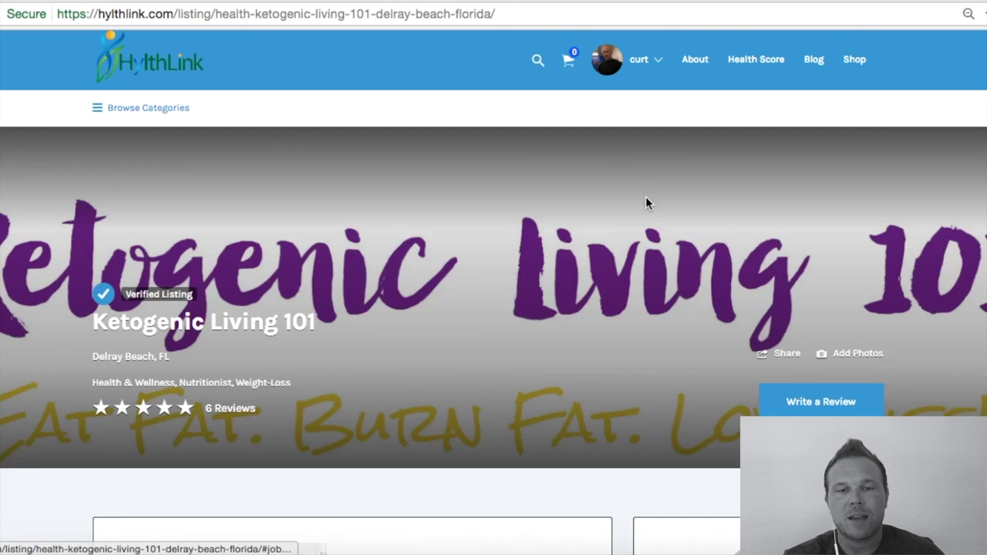
pyautogui.scroll(-5, 647, 203)
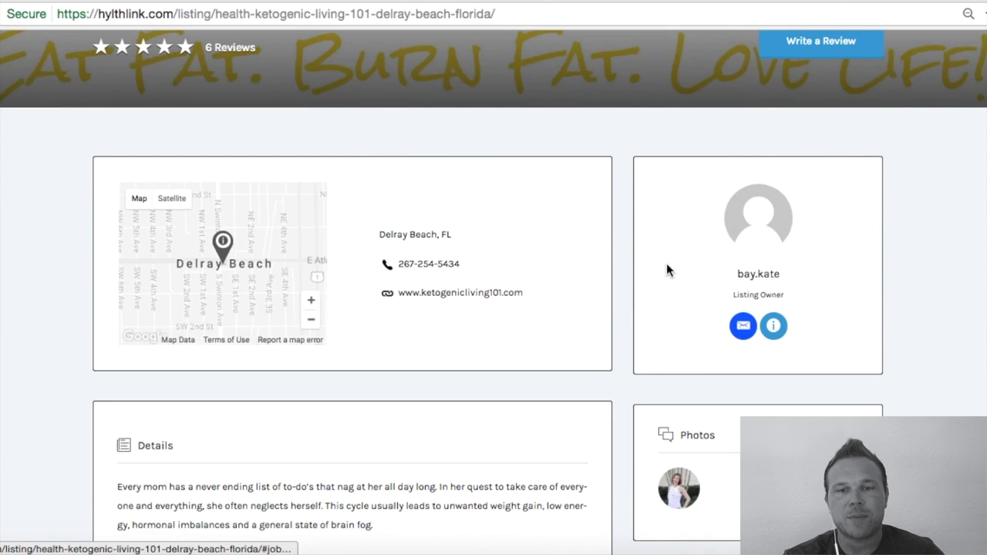
pyautogui.moveTo(775, 275)
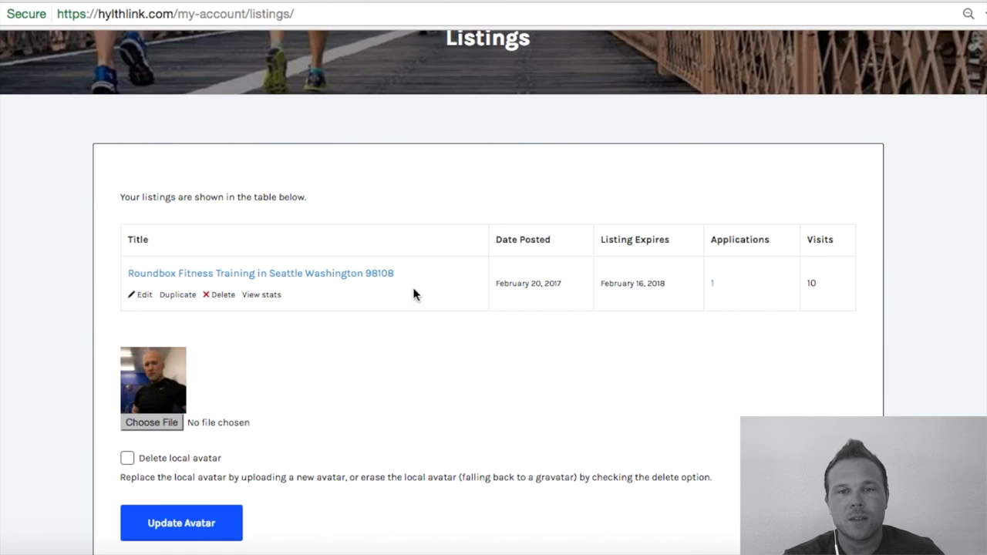
# Step: Go back to the account's Listings page and open the applications received for the Roundbox Fitness Training listing
pyautogui.scroll(3, 416, 294)
pyautogui.moveTo(644, 60)
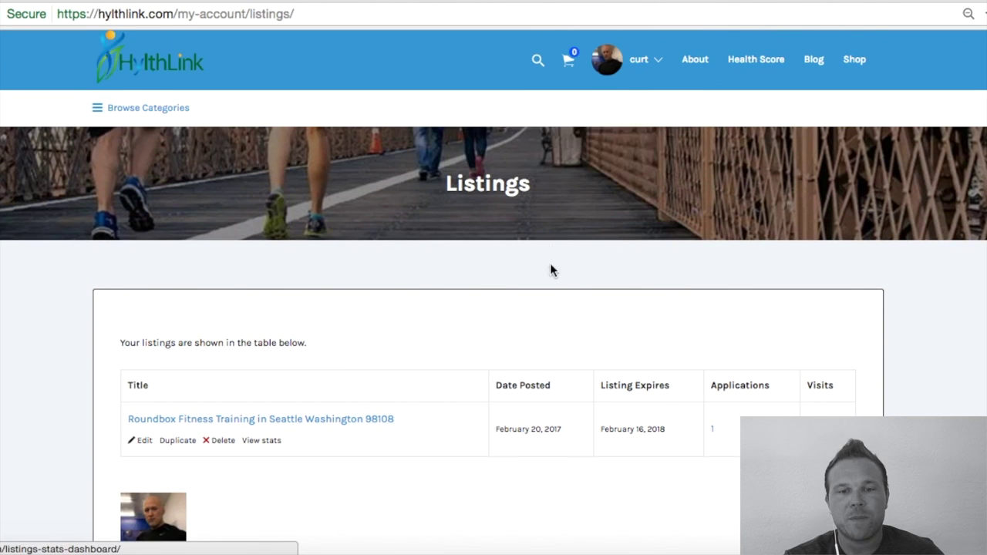
pyautogui.scroll(-2, 409, 319)
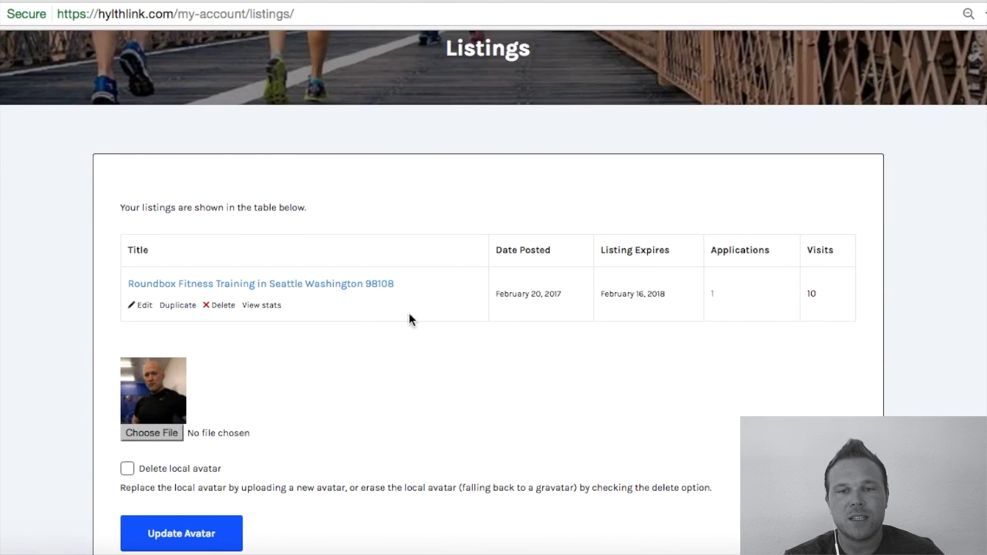
pyautogui.click(713, 297)
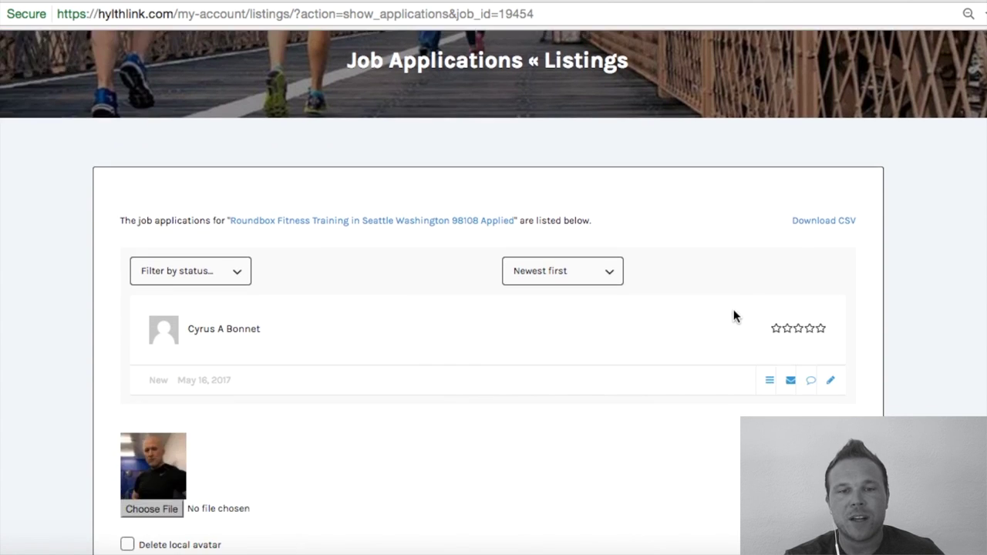
pyautogui.scroll(-1, 370, 339)
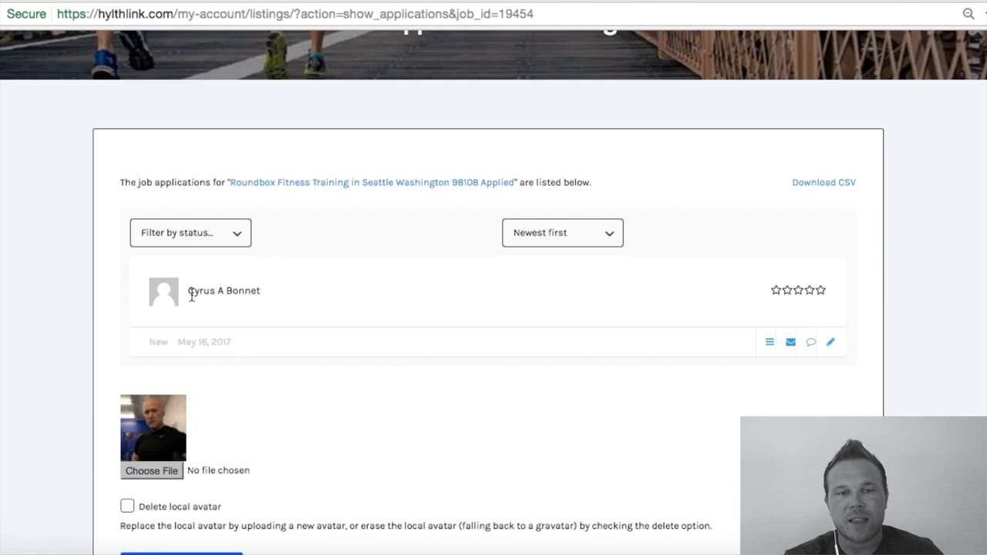
# Step: Expand the application's details and read the applicant's message and contact information
pyautogui.click(769, 342)
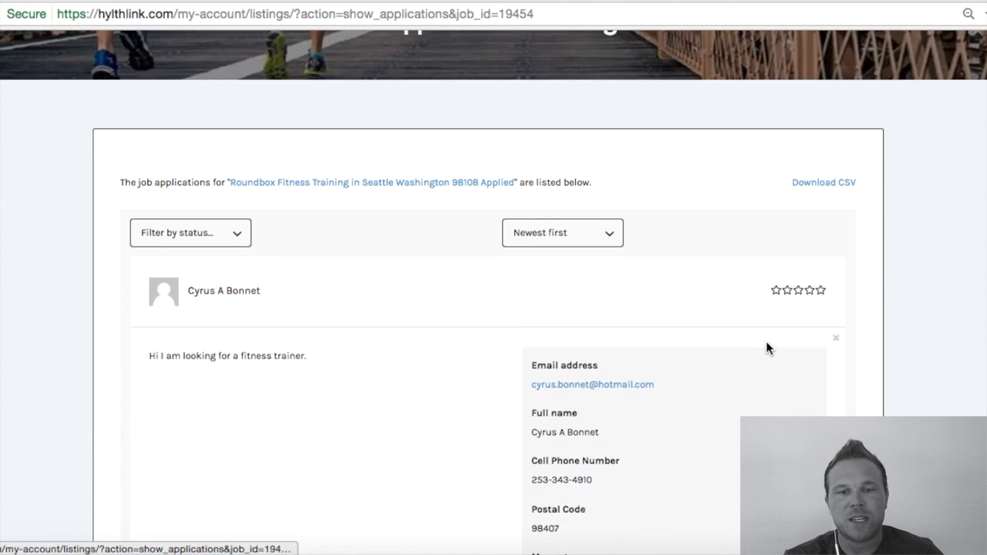
pyautogui.scroll(-2, 733, 359)
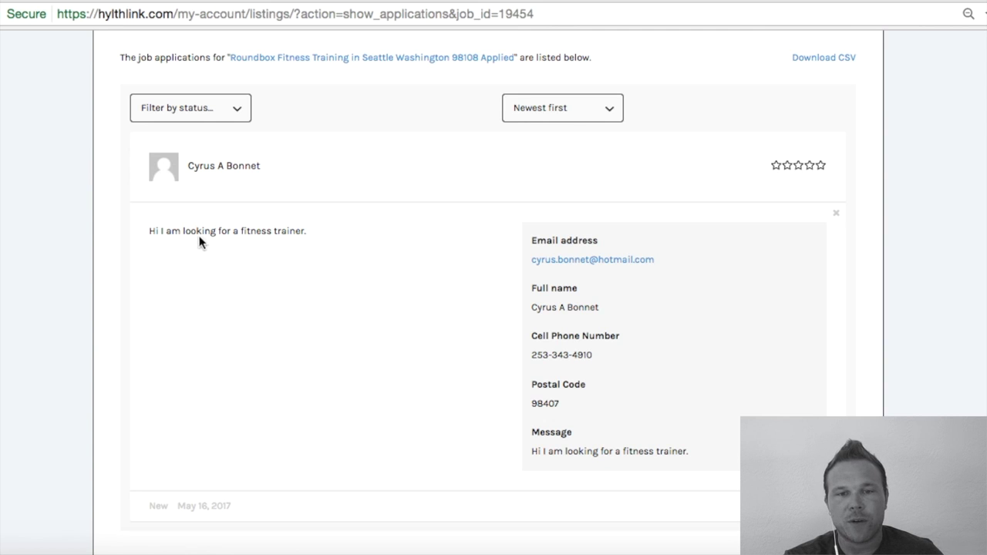
pyautogui.scroll(-2, 571, 304)
pyautogui.scroll(-2, 572, 318)
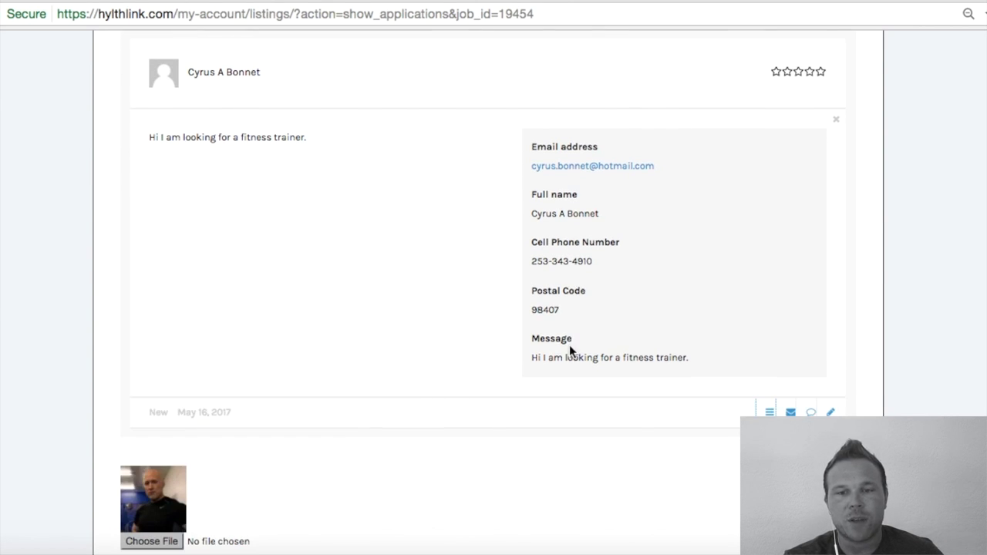
# Step: Add the private note "This is a great lead. Answered and will sign up next week." to the application
pyautogui.click(812, 413)
pyautogui.scroll(3, 627, 334)
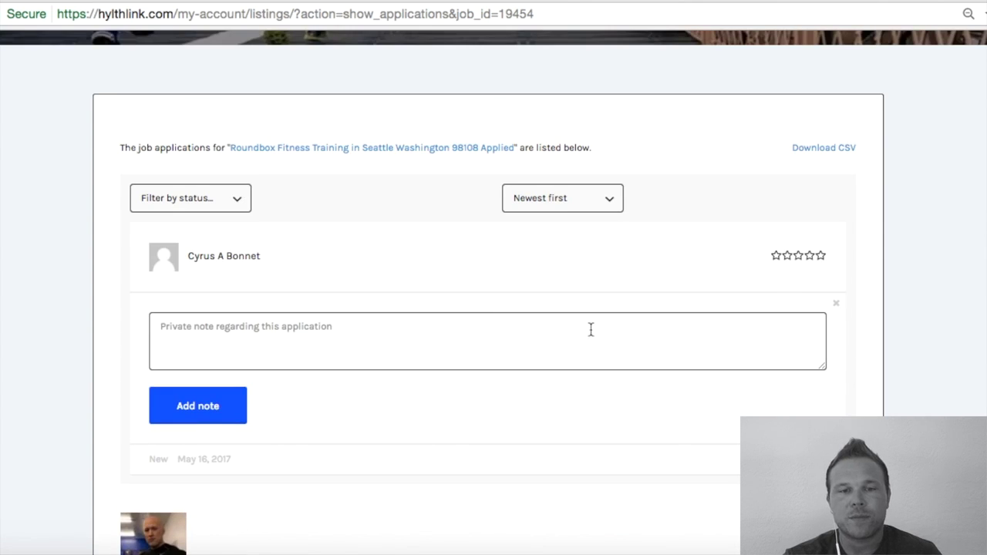
pyautogui.write('This is ')
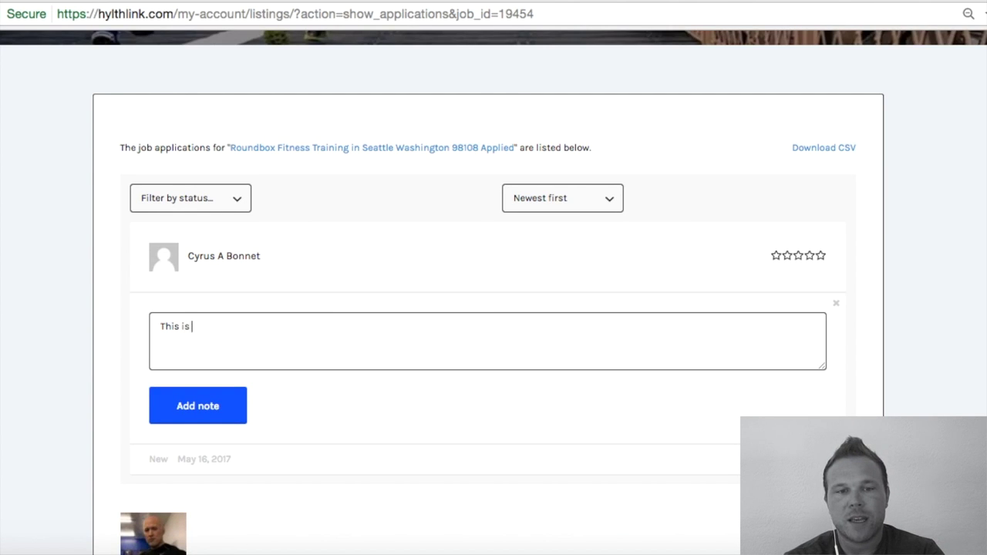
pyautogui.write('a great lead')
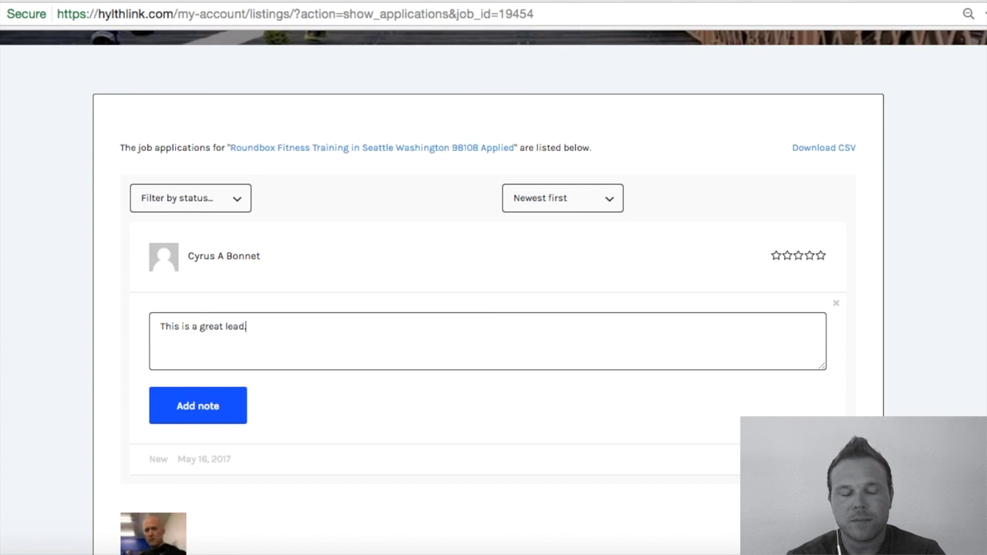
pyautogui.write('. Answered and will sign ')
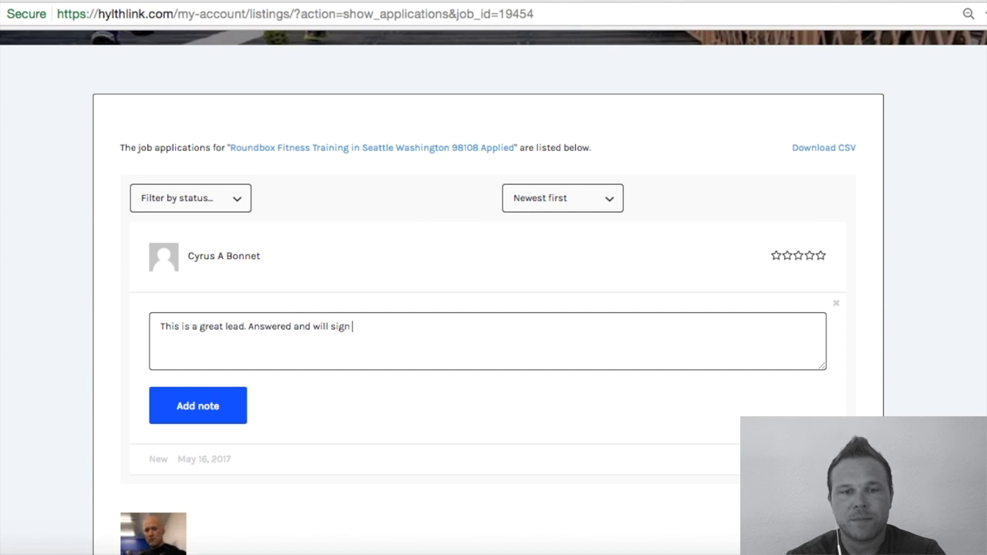
pyautogui.write('up next week.')
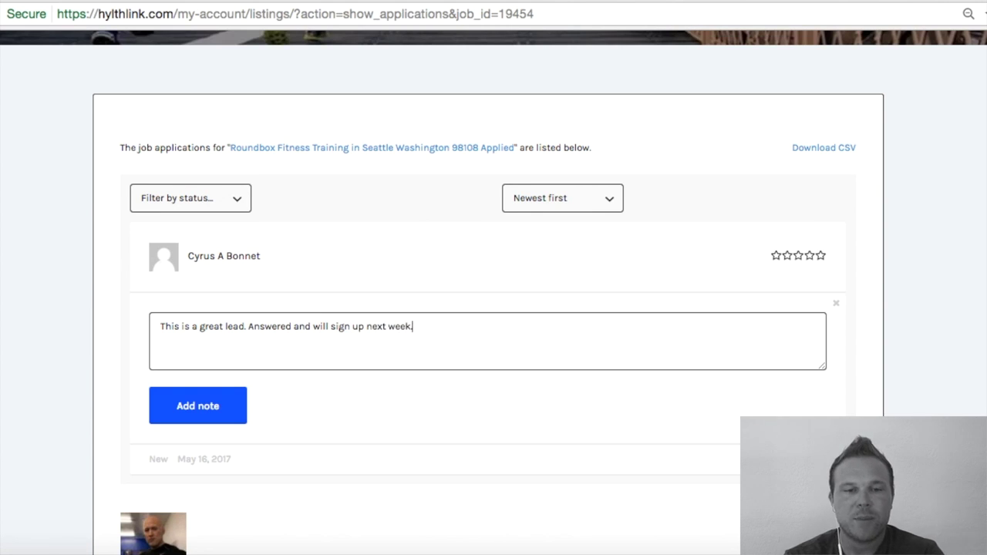
pyautogui.click(227, 410)
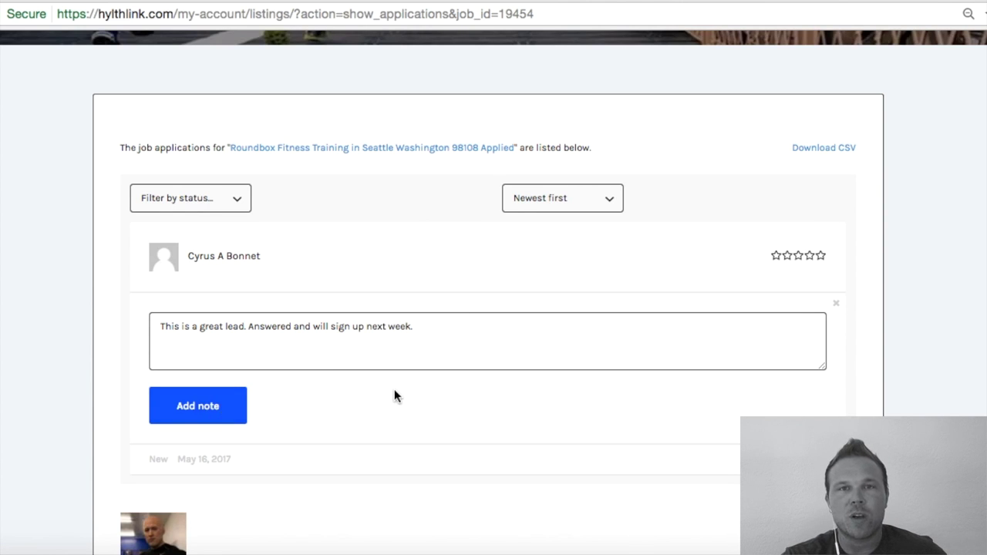
pyautogui.scroll(-1, 427, 373)
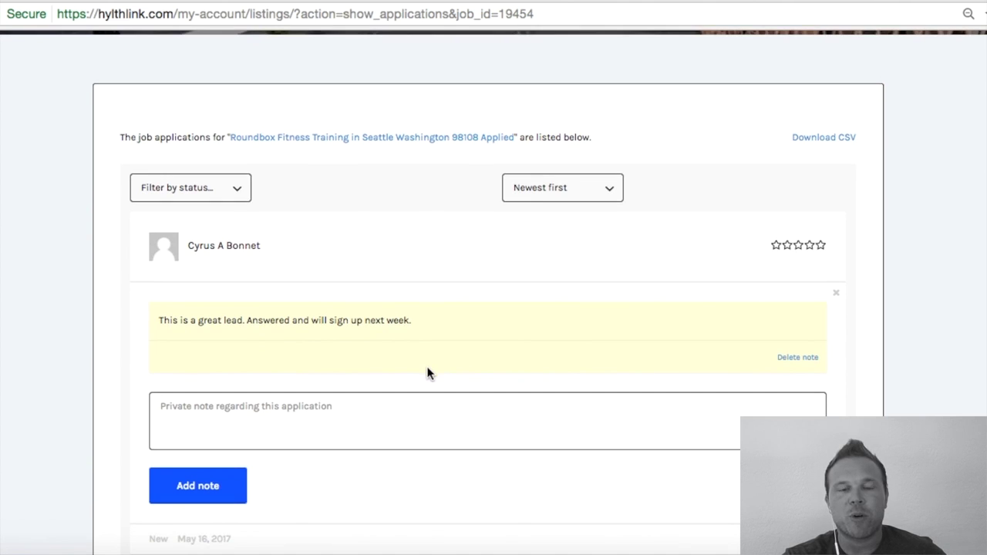
pyautogui.scroll(-1, 384, 337)
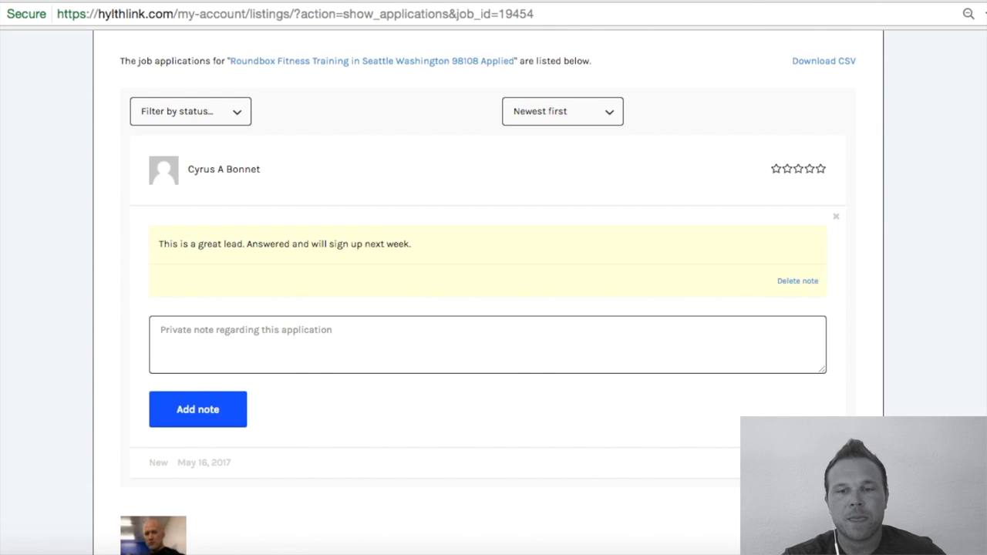
# Step: Open the application for editing, view the status options while keeping New, and set the rating to 0.2
pyautogui.click(772, 463)
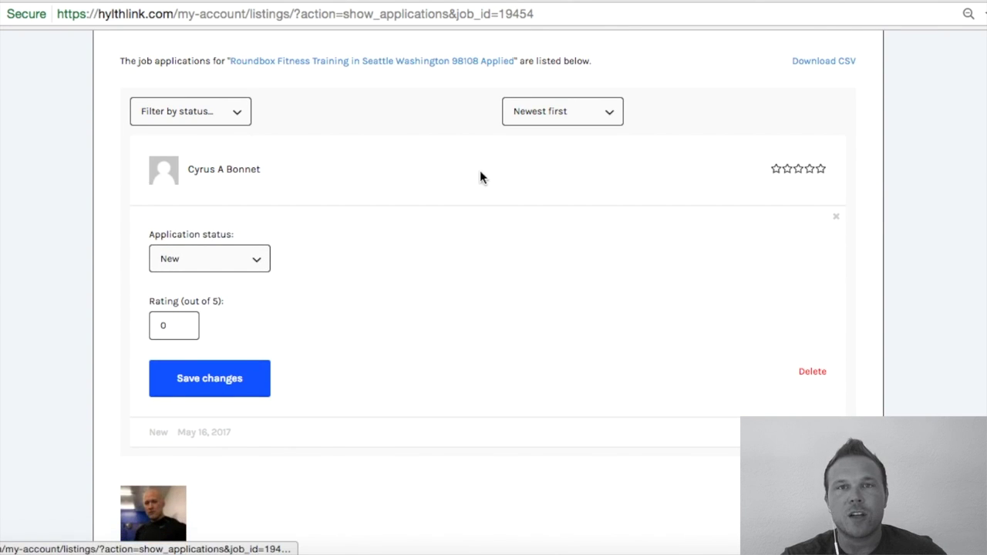
pyautogui.click(253, 259)
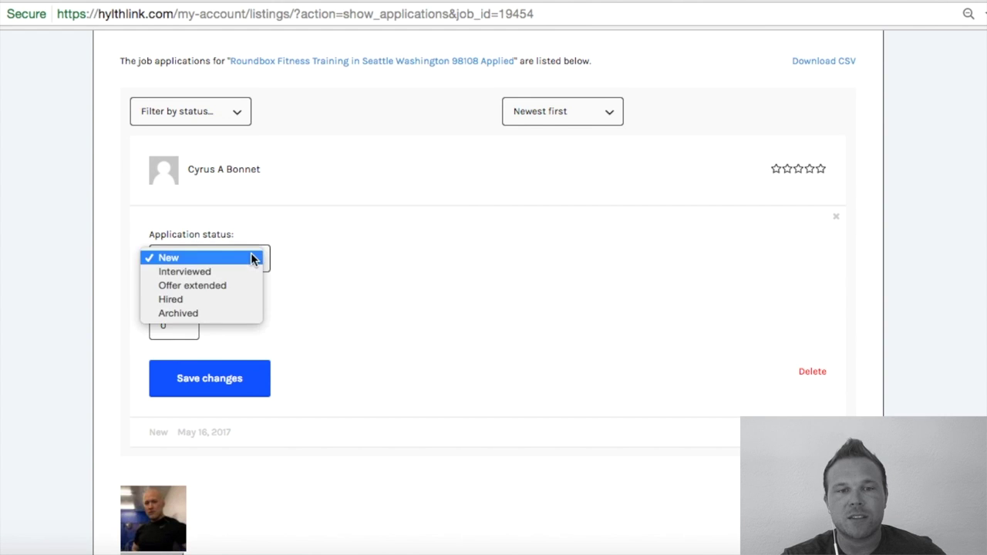
pyautogui.click(346, 299)
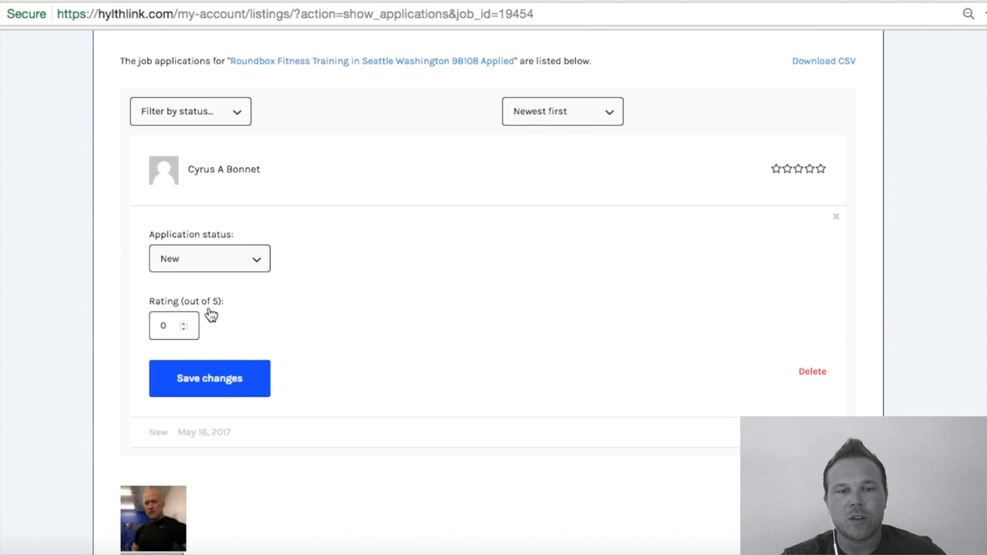
pyautogui.click(182, 323)
pyautogui.click(182, 323)
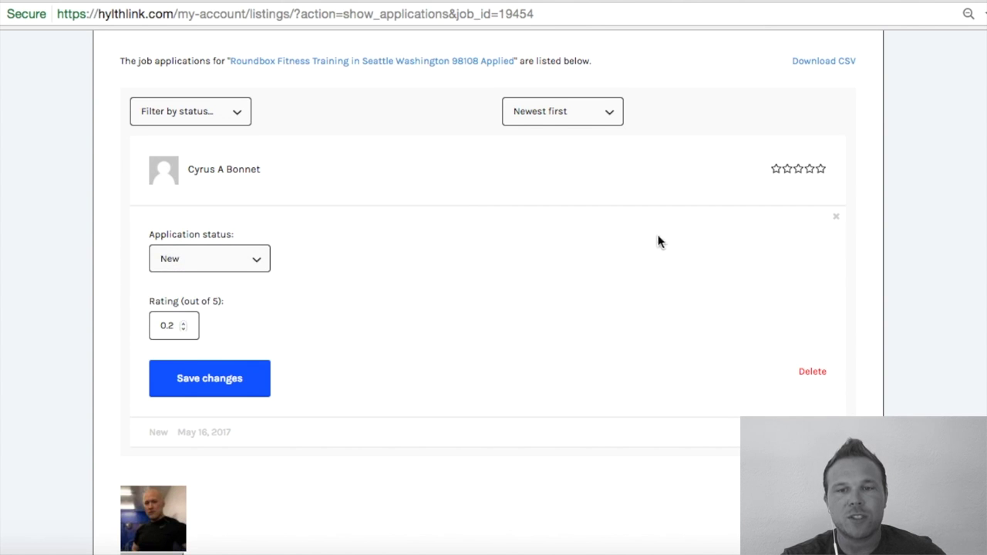
pyautogui.scroll(-1, 624, 366)
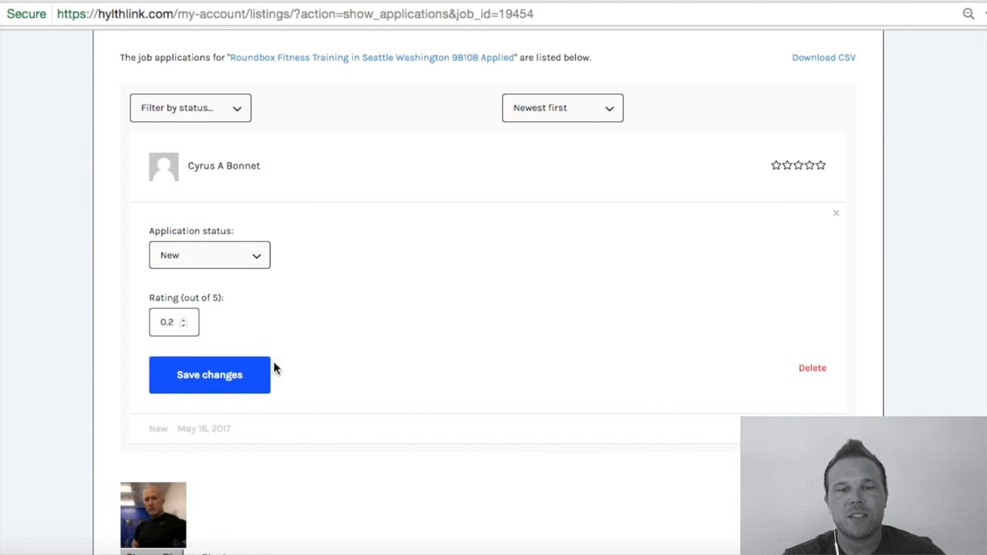
# Step: Open the Listings Stats dashboard and chart the Roundbox Fitness Training listing's visits over the last 30 days
pyautogui.scroll(-1, 617, 386)
pyautogui.scroll(4, 725, 390)
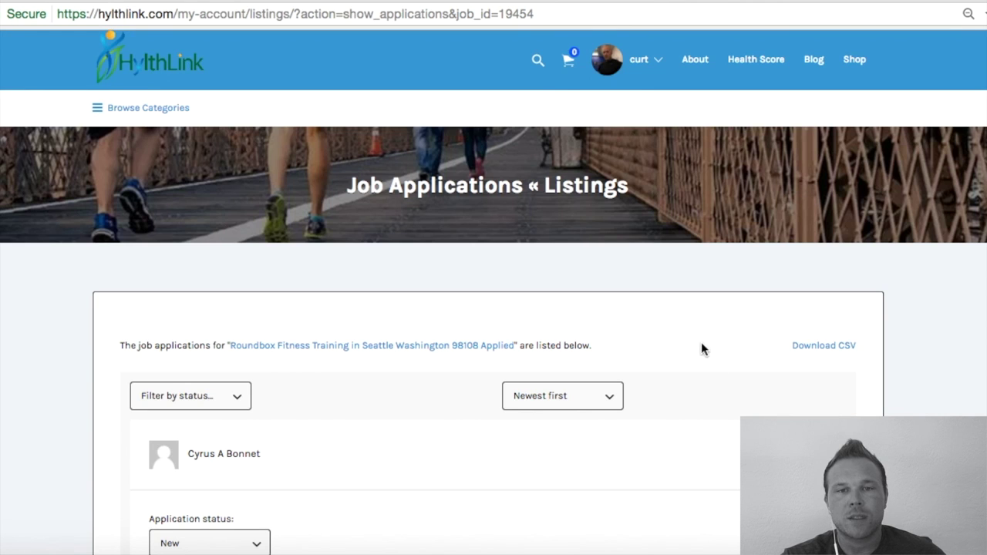
pyautogui.moveTo(650, 51)
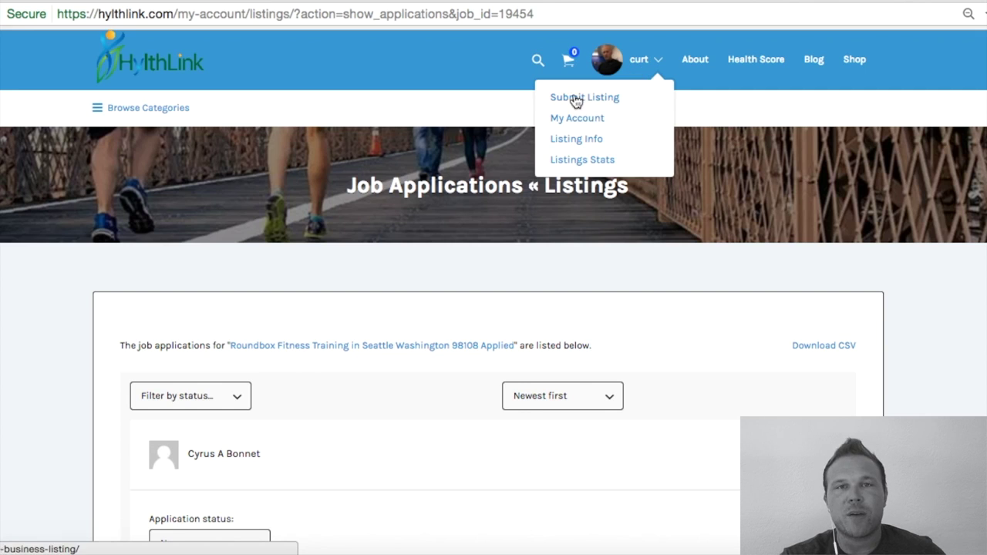
pyautogui.click(589, 158)
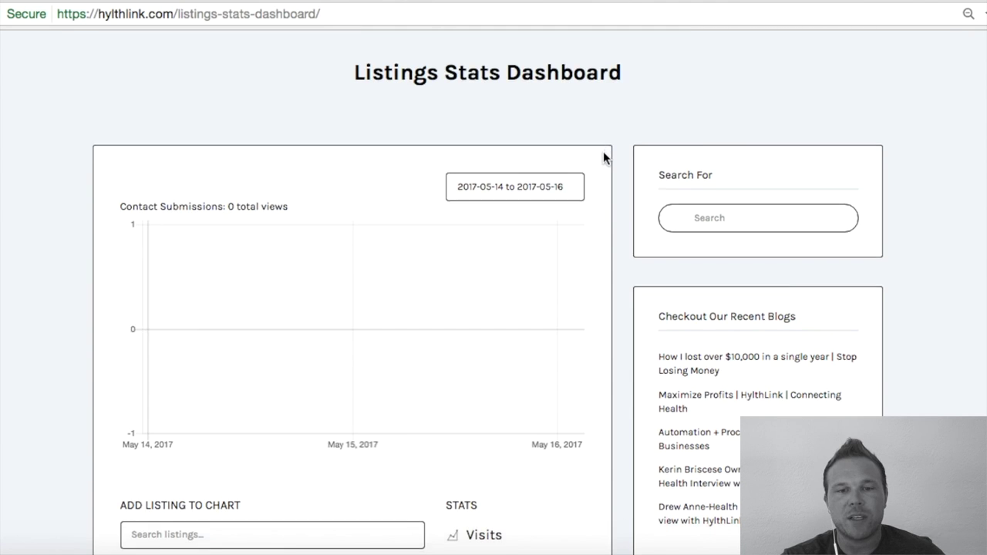
pyautogui.scroll(-3, 494, 405)
pyautogui.click(487, 331)
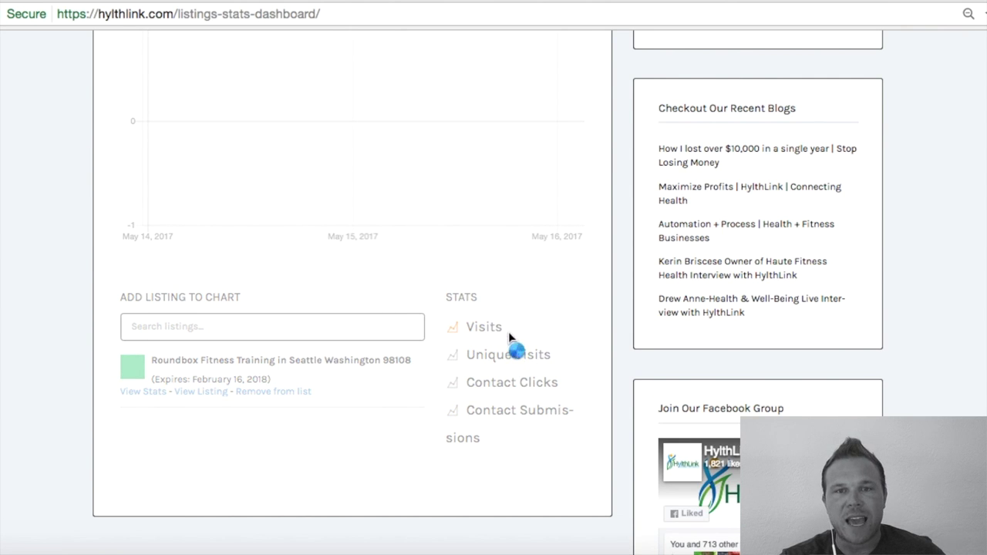
pyautogui.scroll(-1, 571, 345)
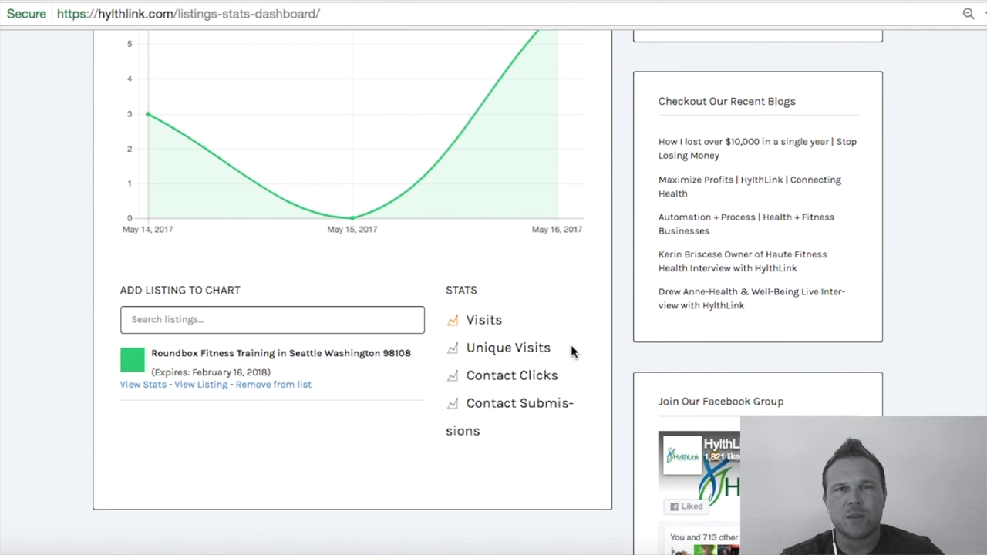
pyautogui.scroll(1, 571, 349)
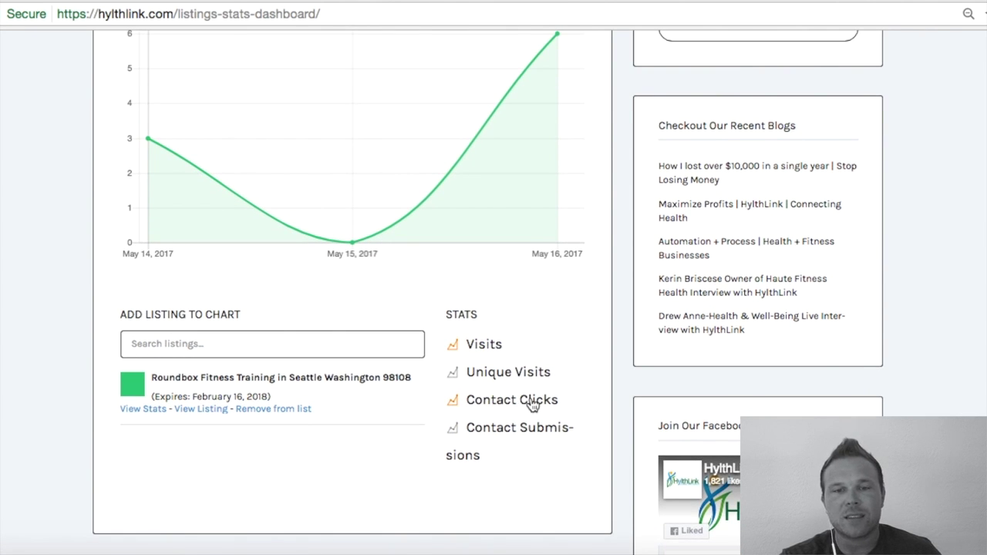
pyautogui.scroll(5, 579, 376)
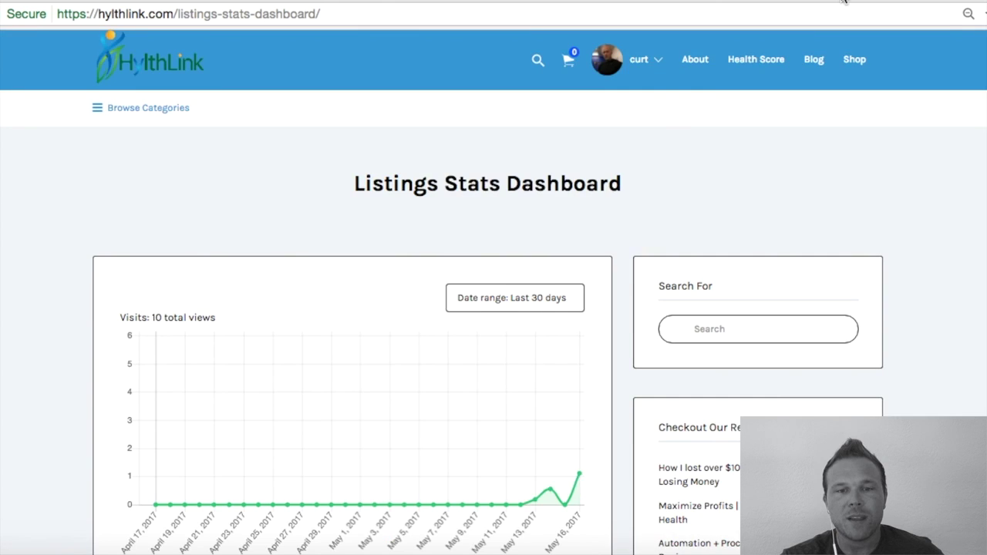
# Step: Open the account's Listings page through Listing Info and review the listings table and the avatar settings below it
pyautogui.moveTo(625, 66)
pyautogui.click(580, 139)
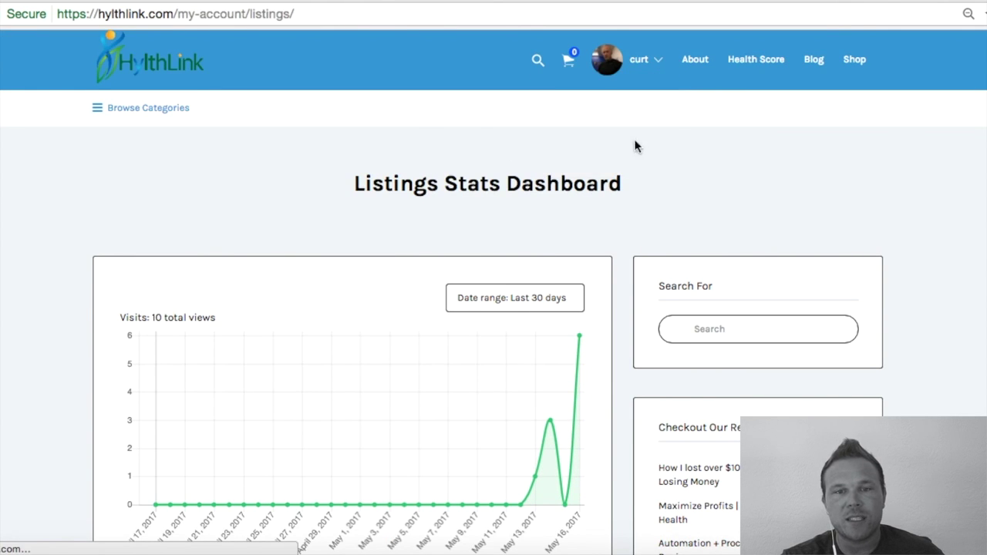
pyautogui.scroll(-1, 640, 151)
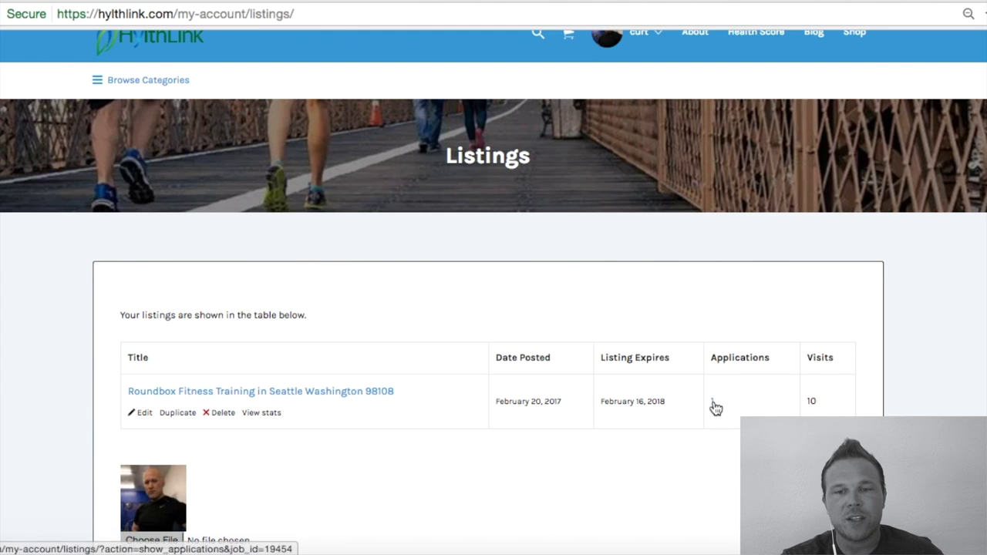
pyautogui.scroll(-3, 355, 418)
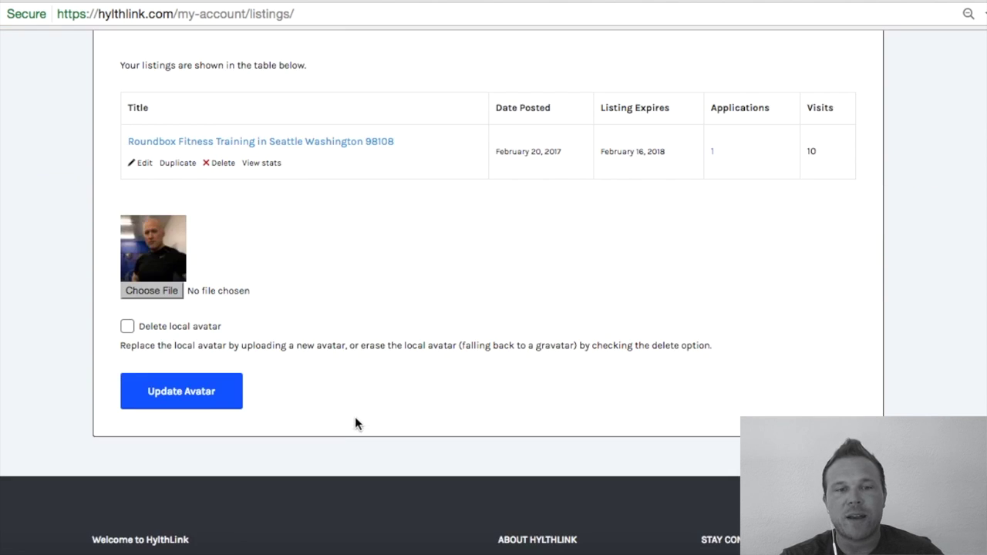